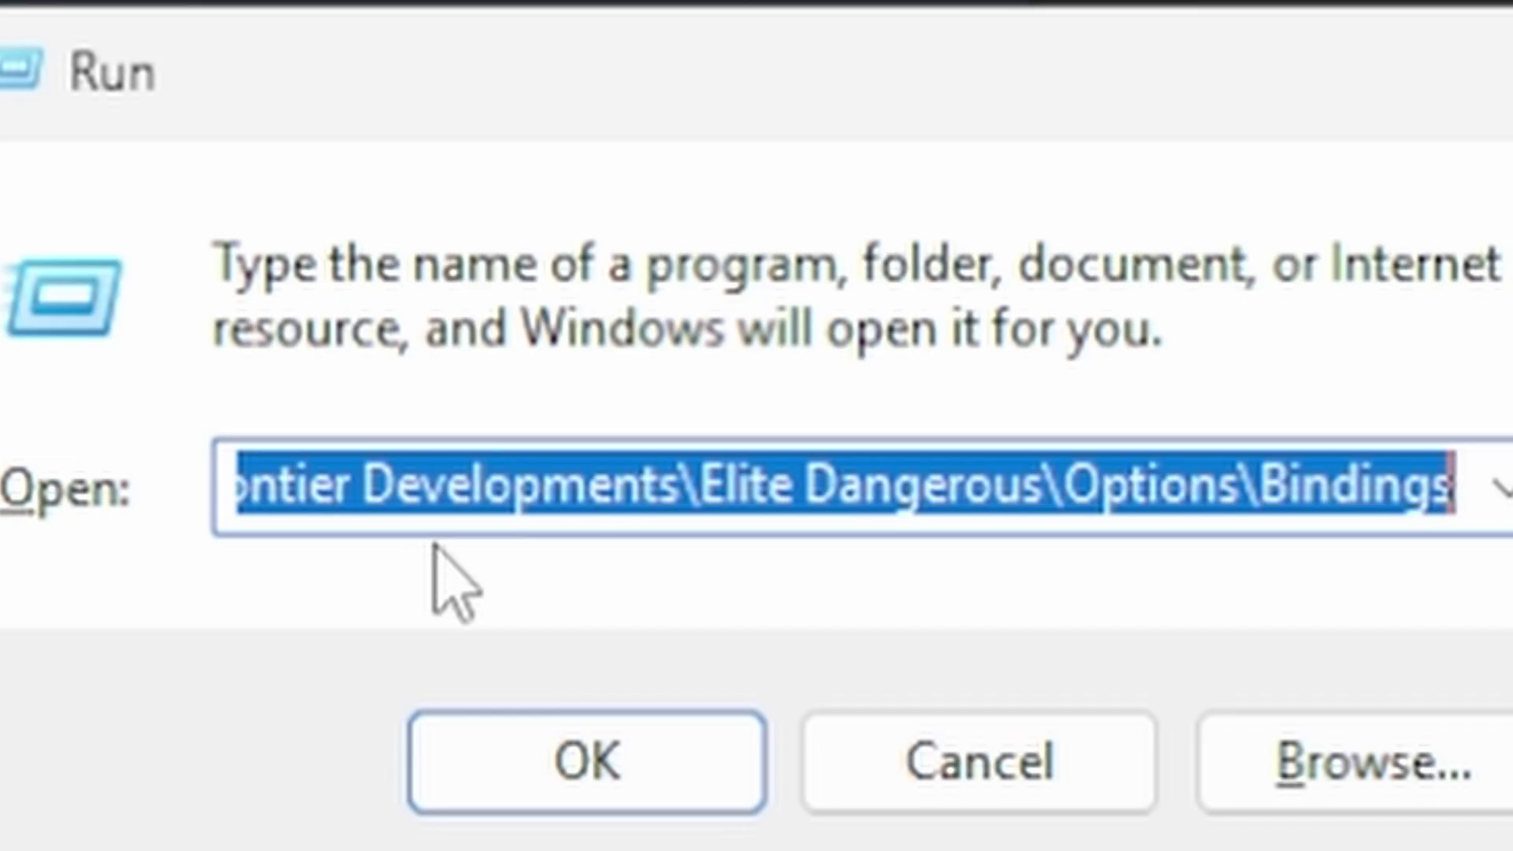
Step: Go to %LOCALAPPDATA%\Frontier Developments\Elite Dangerous\Options\Bindings from the Run dialog
key("Return")
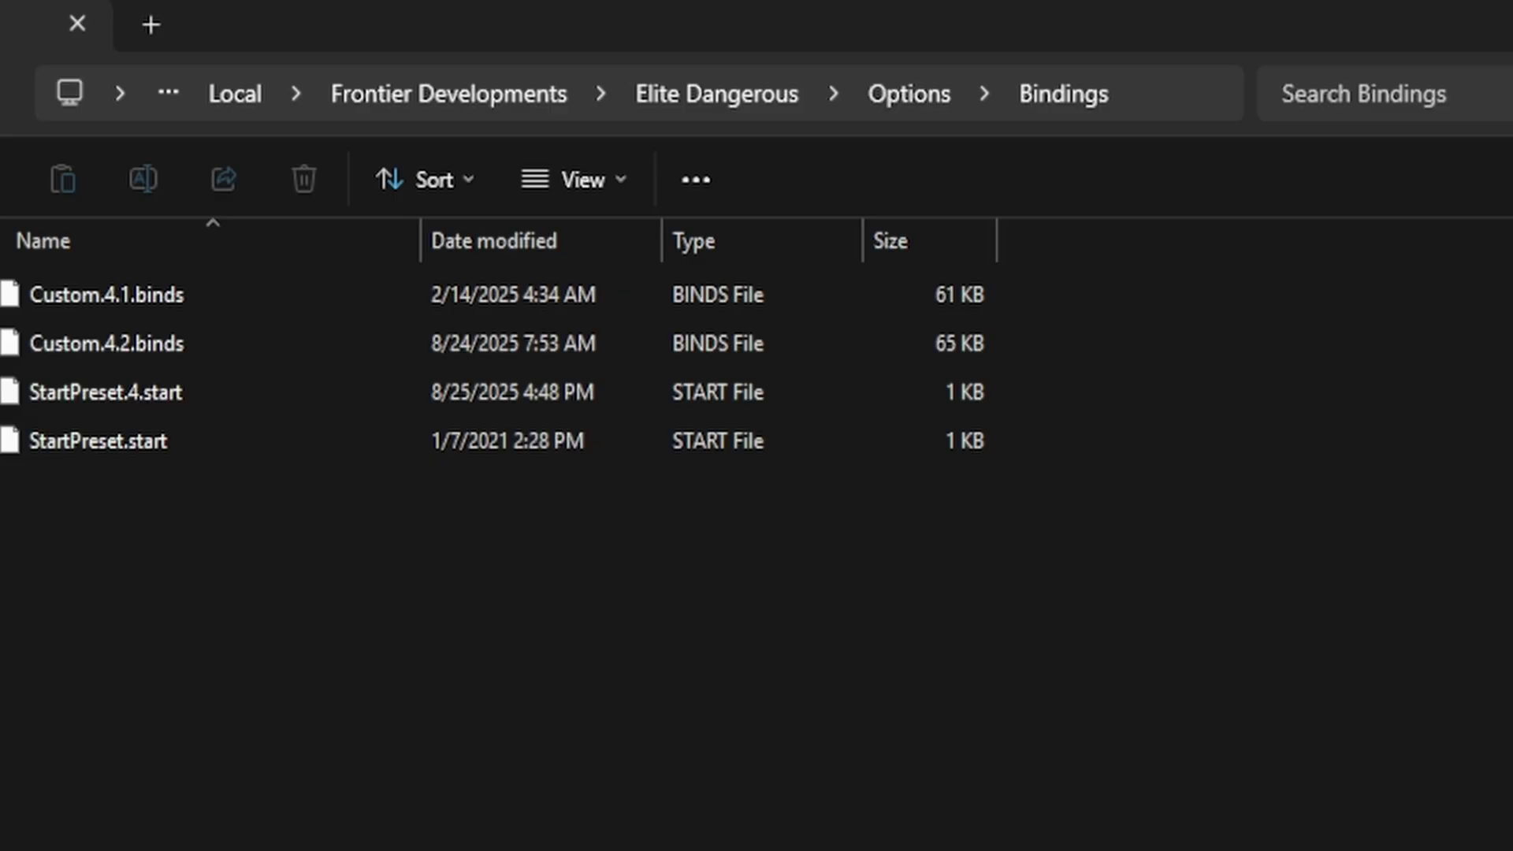
Step: Copy and paste Custom.4.2.binds to create 'Custom.4.2 - Copy.binds' in the same folder
left_click(122, 342)
right_click(121, 342)
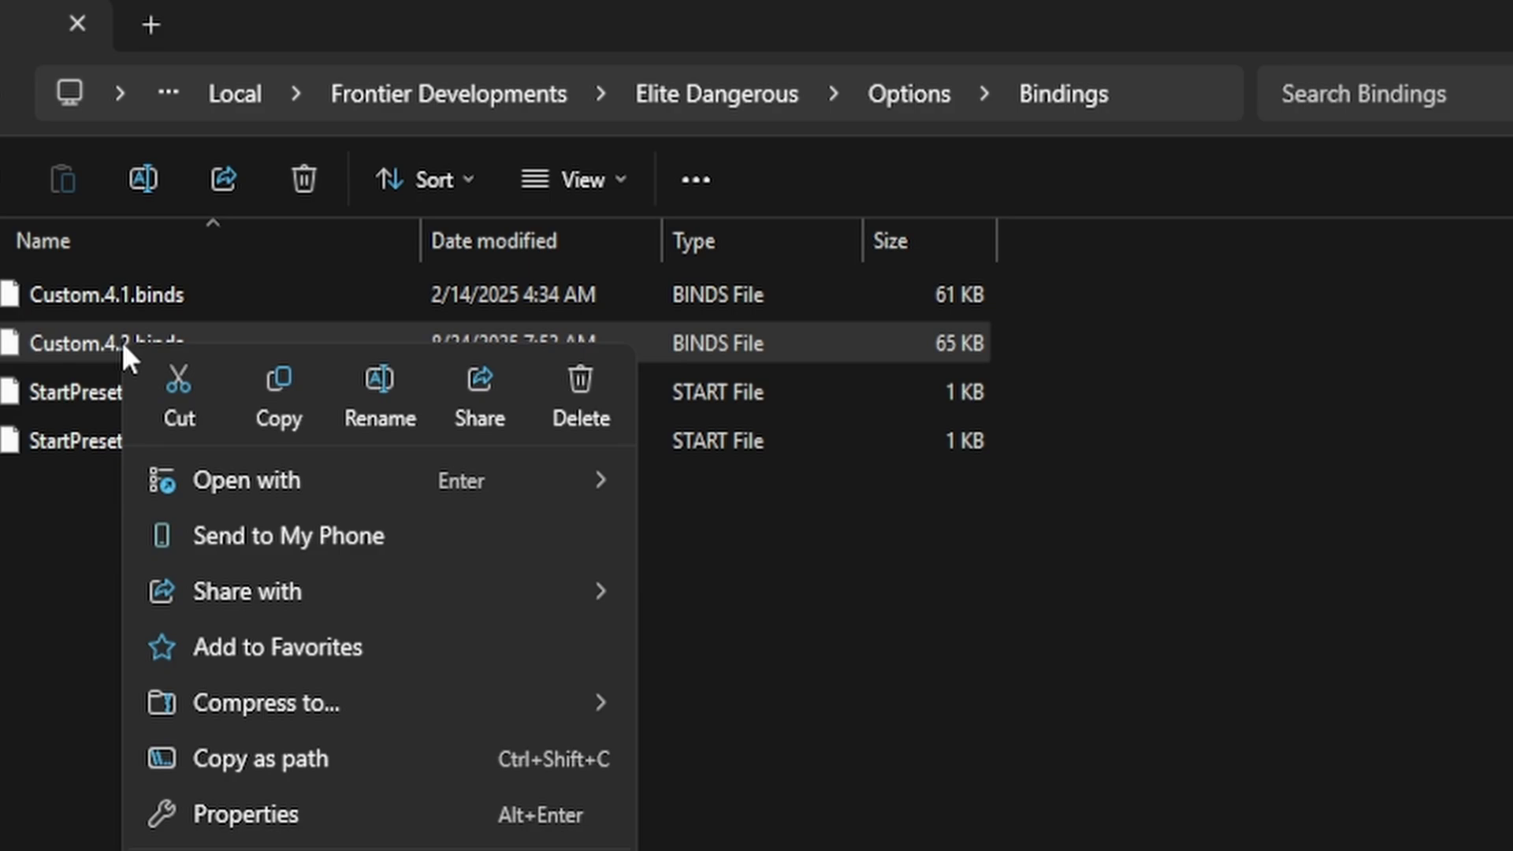
left_click(264, 398)
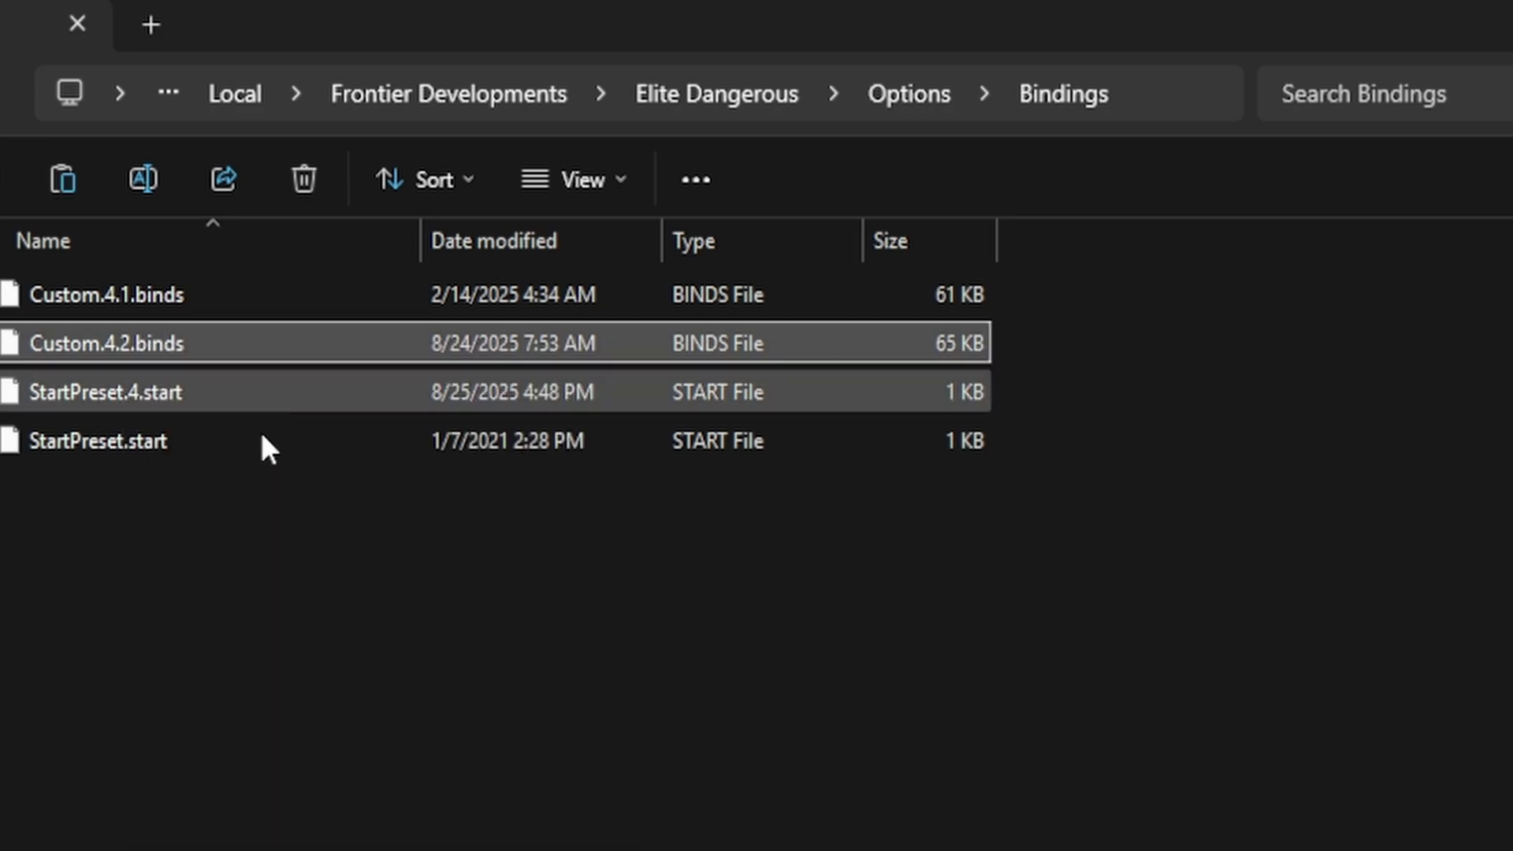
left_click(181, 556)
right_click(150, 535)
left_click(205, 563)
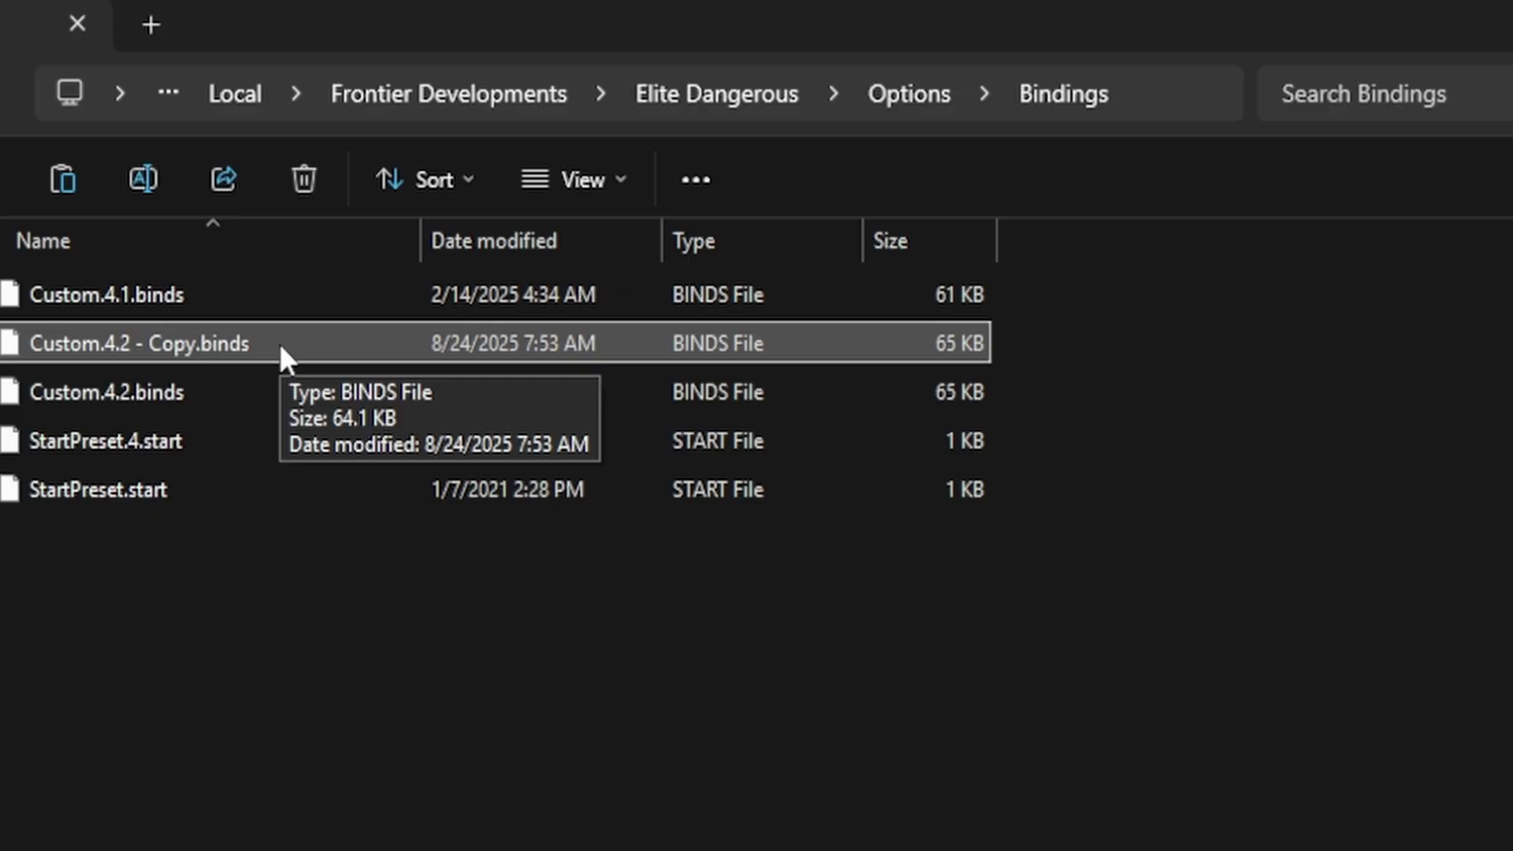
Step: Rename the copied file to 'dont do this', accepting removal of its extension
right_click(279, 343)
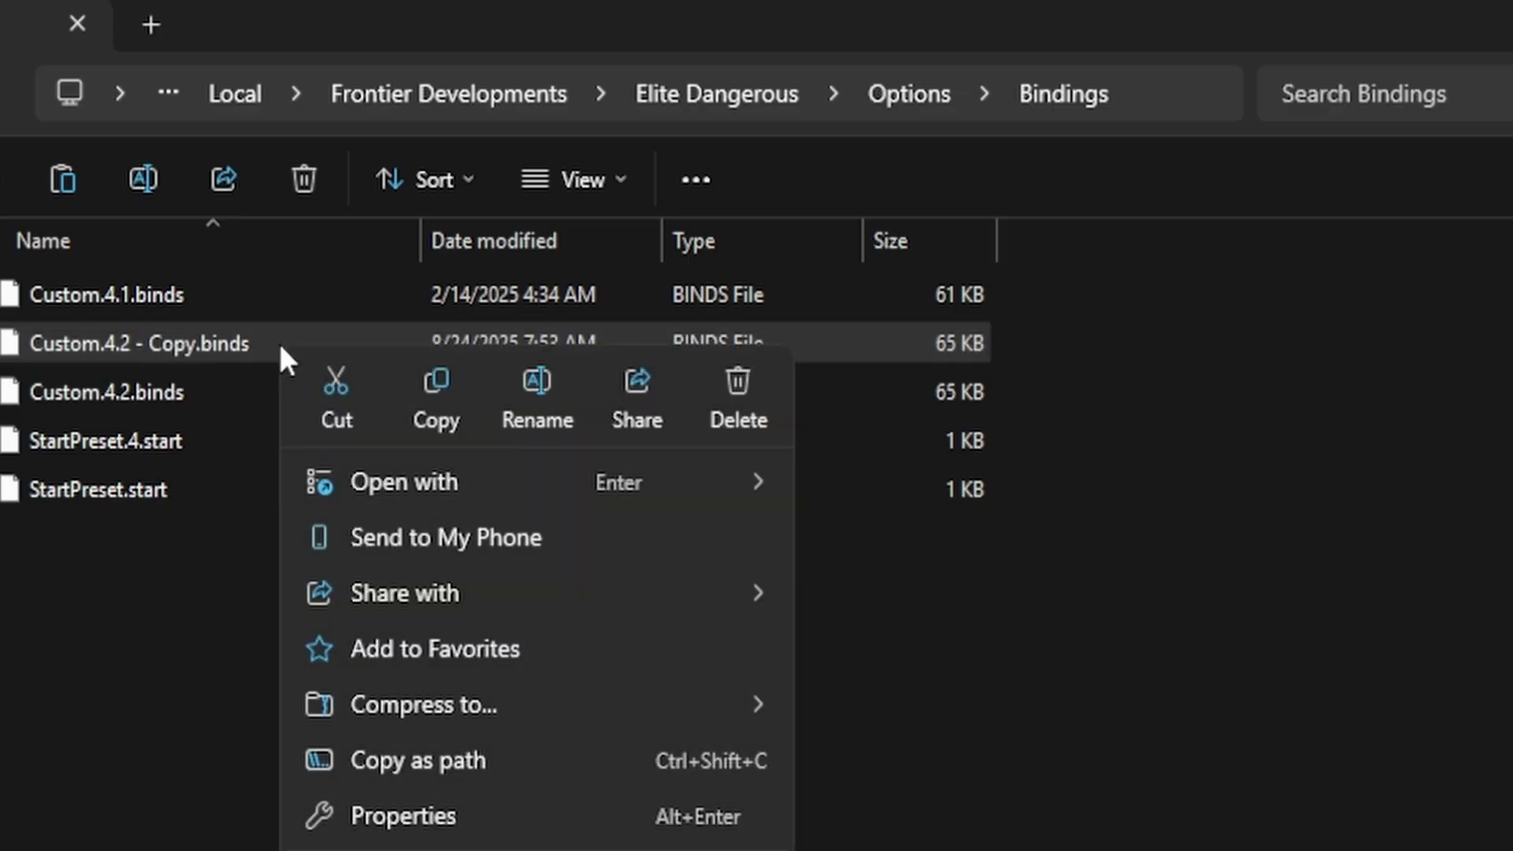
left_click(509, 840)
key("ctrl+a")
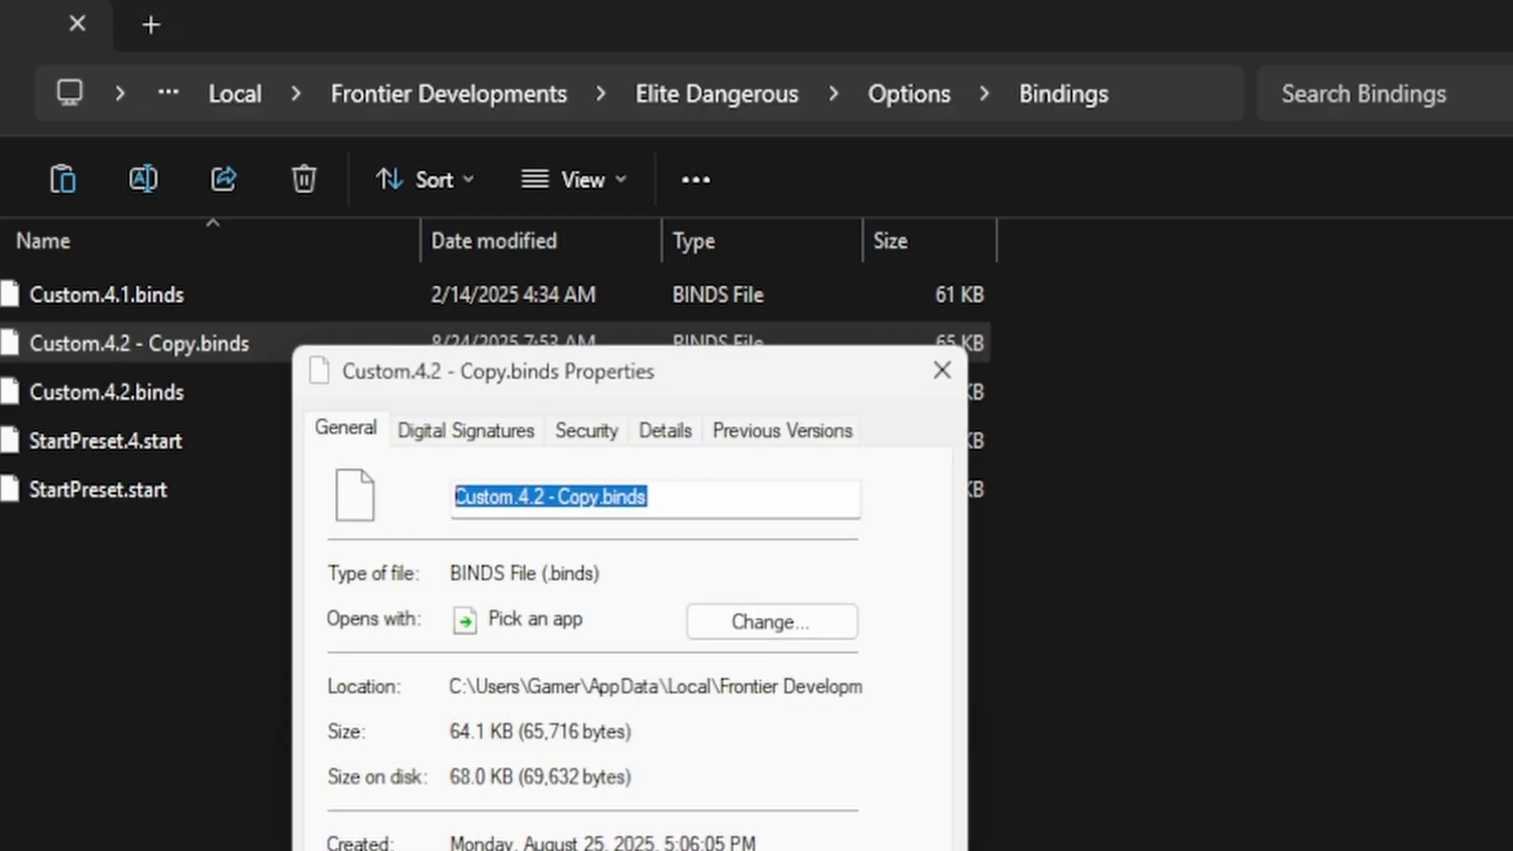
type("d")
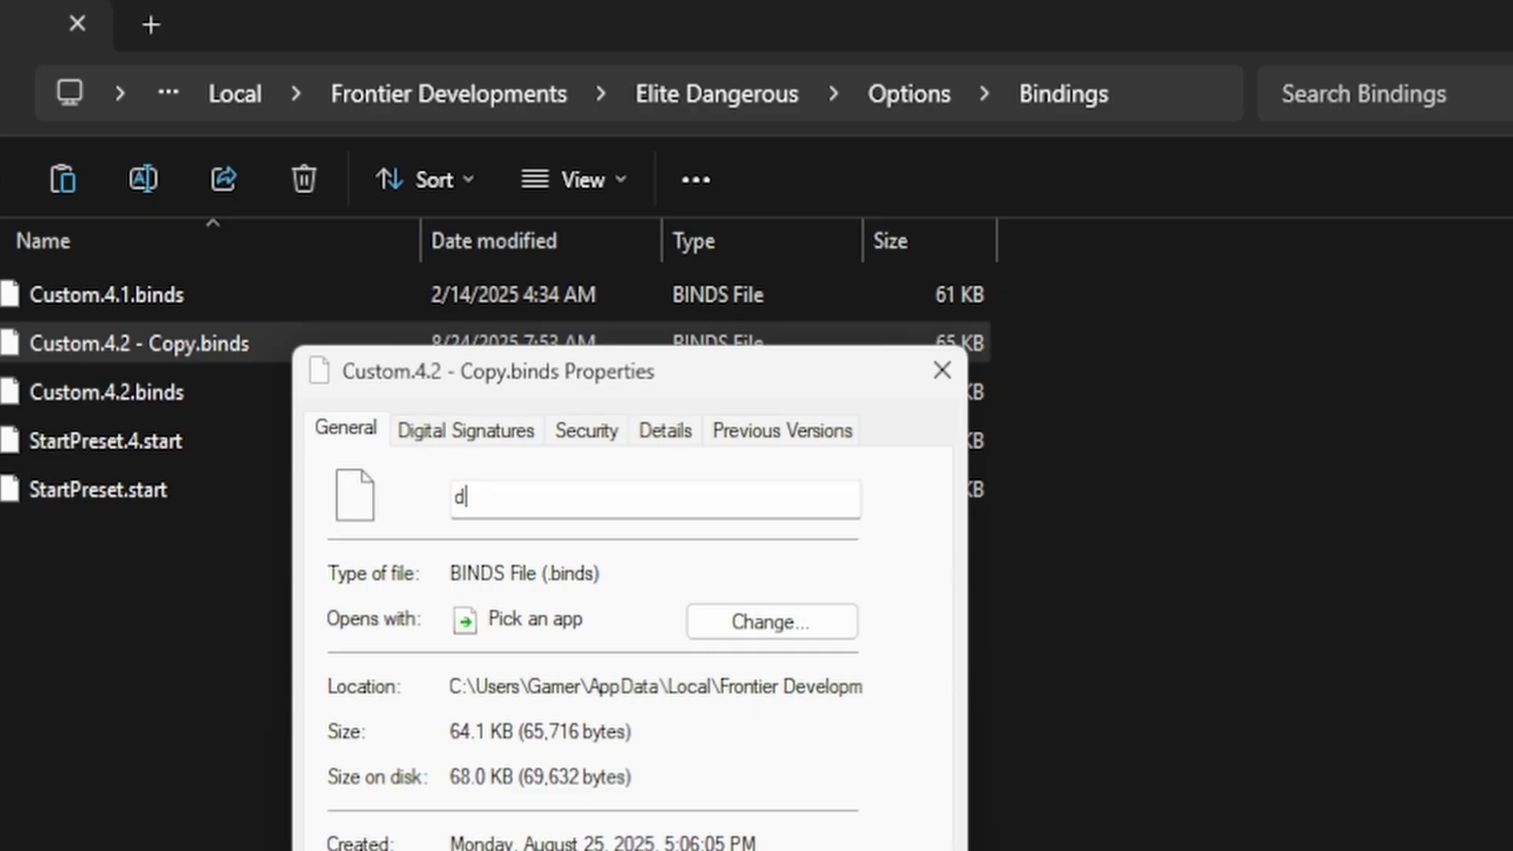
type("ont do this")
key("Return")
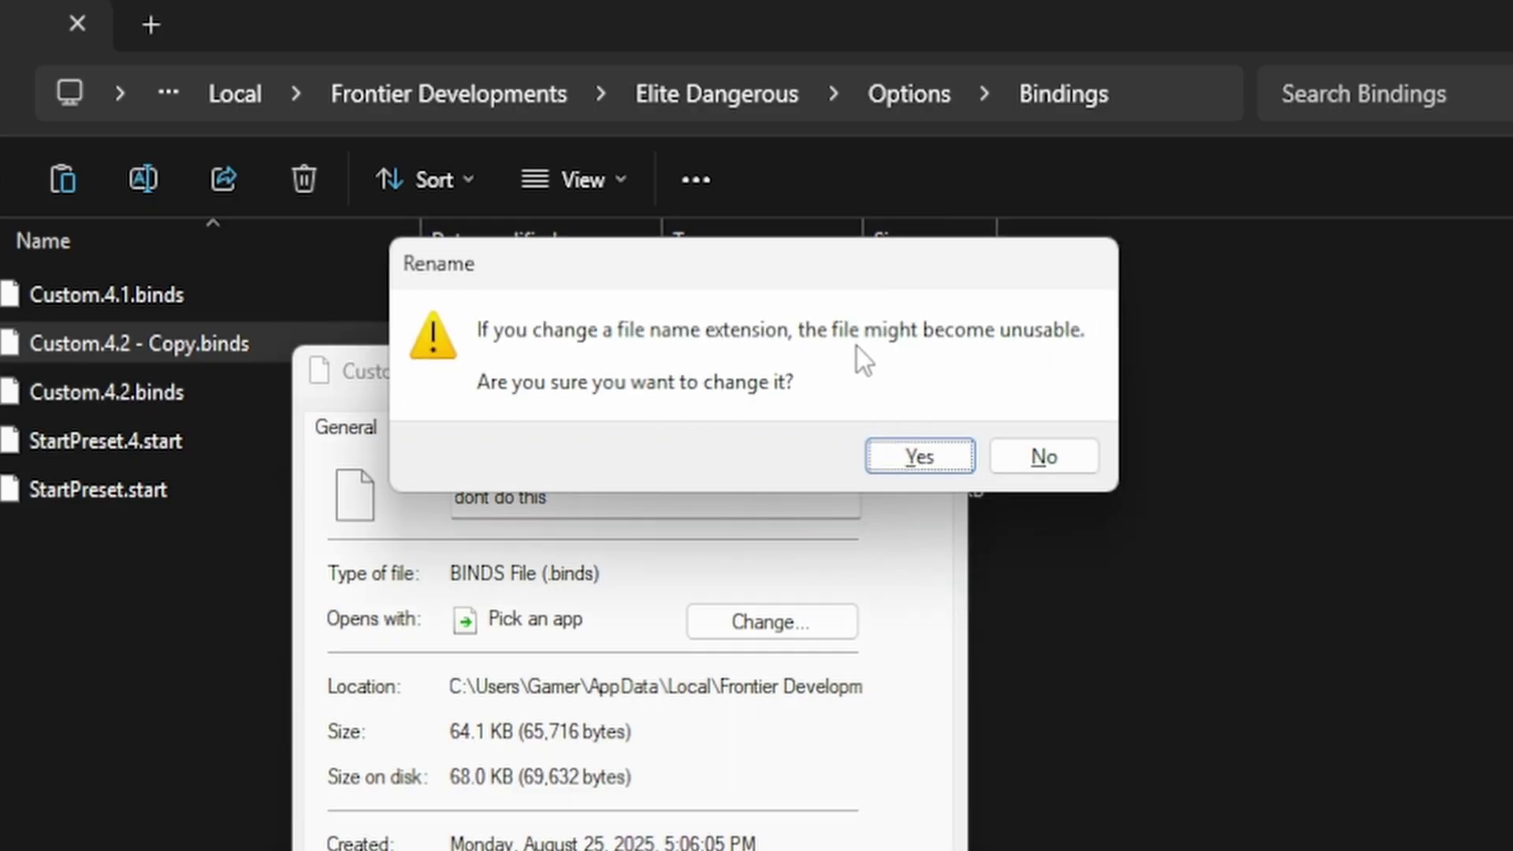
left_click(922, 458)
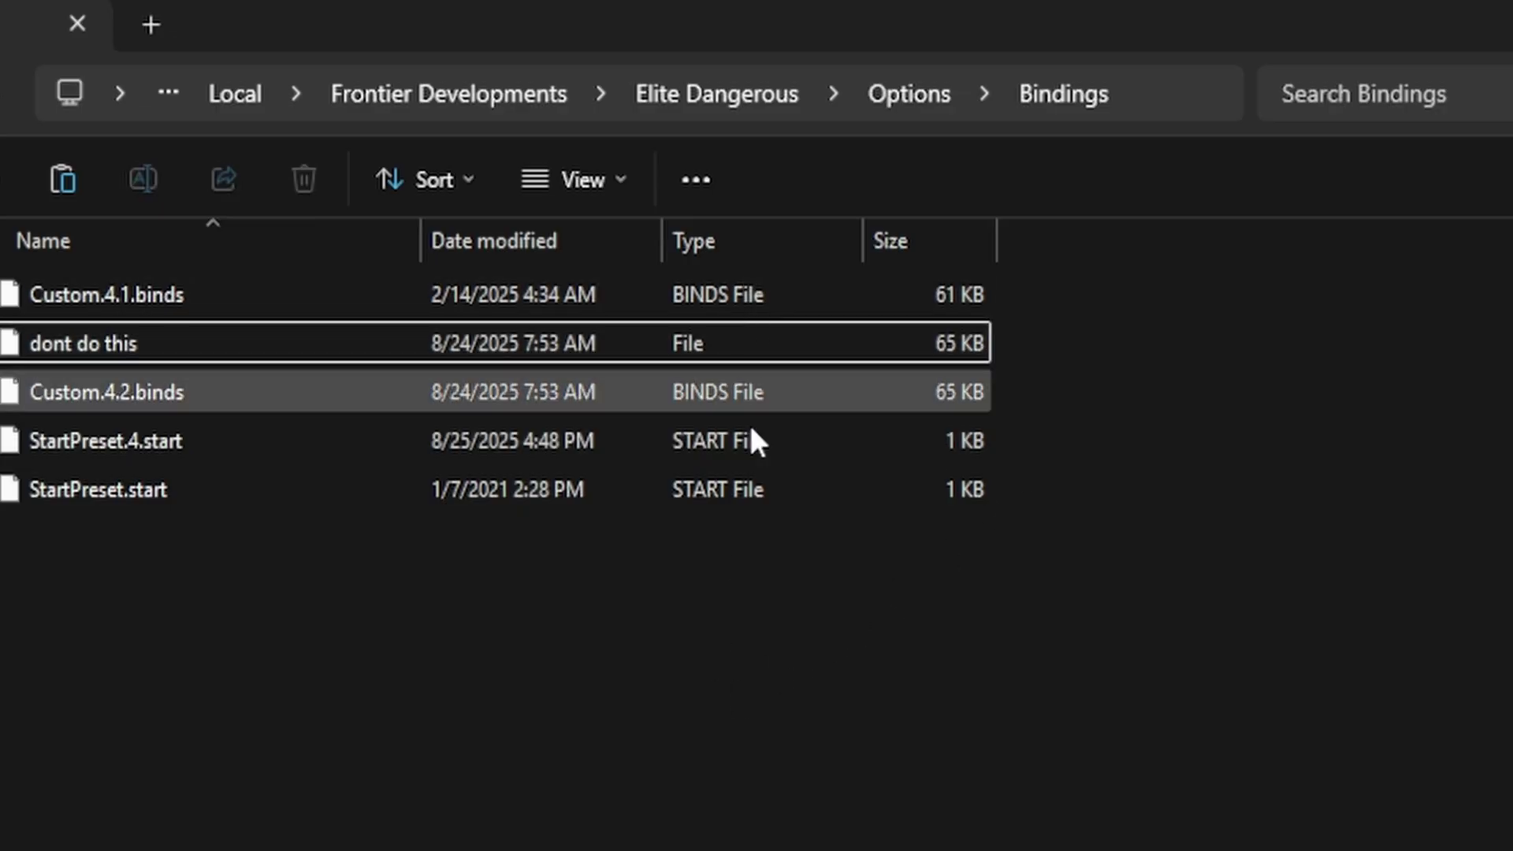
Step: Append .binds to the 'dont do this' file name to restore its extension
right_click(173, 344)
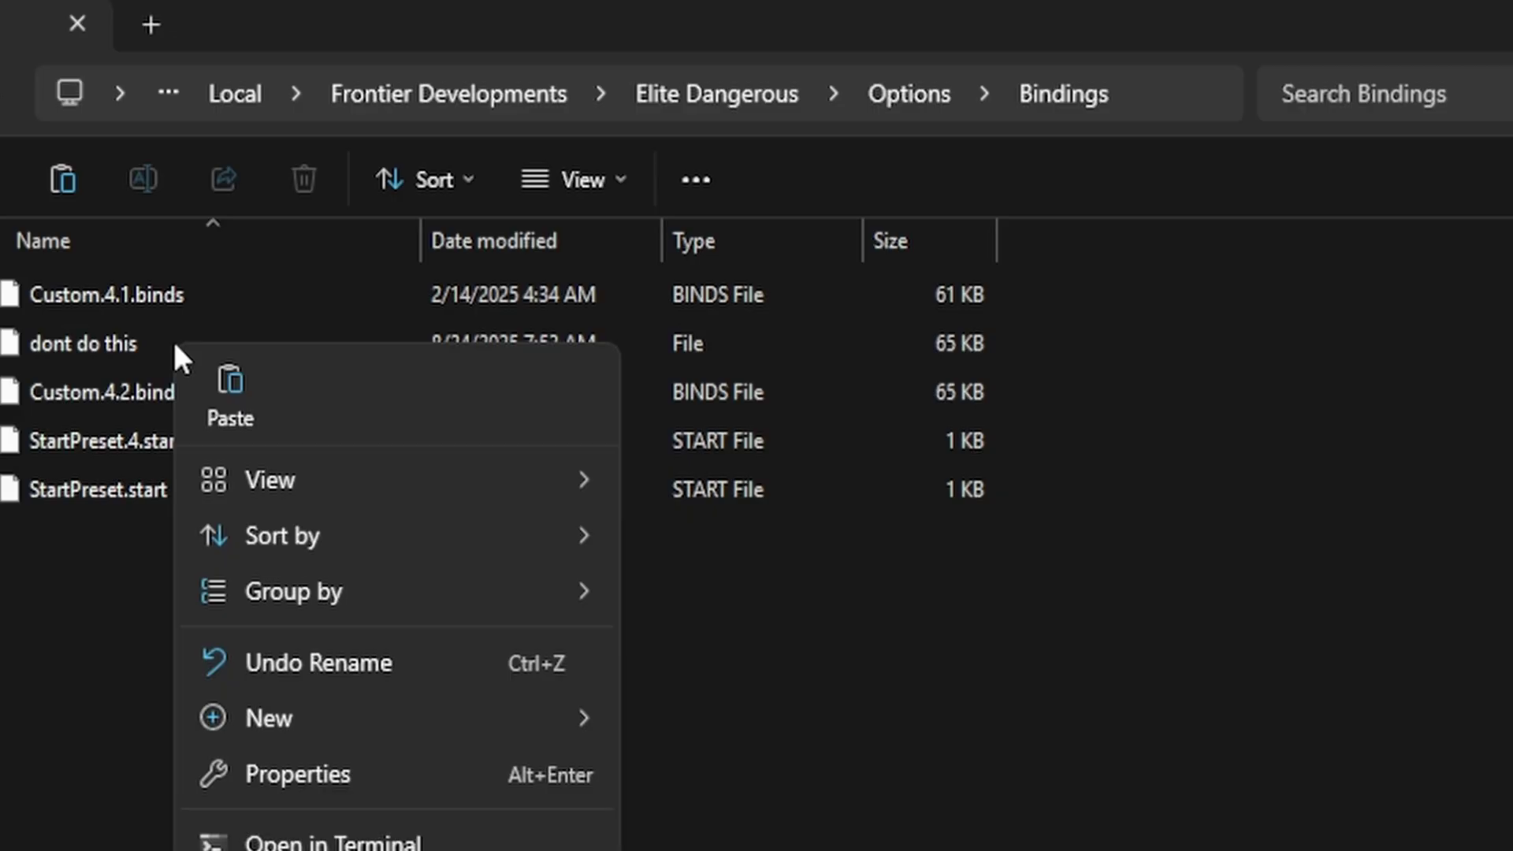
left_click(591, 780)
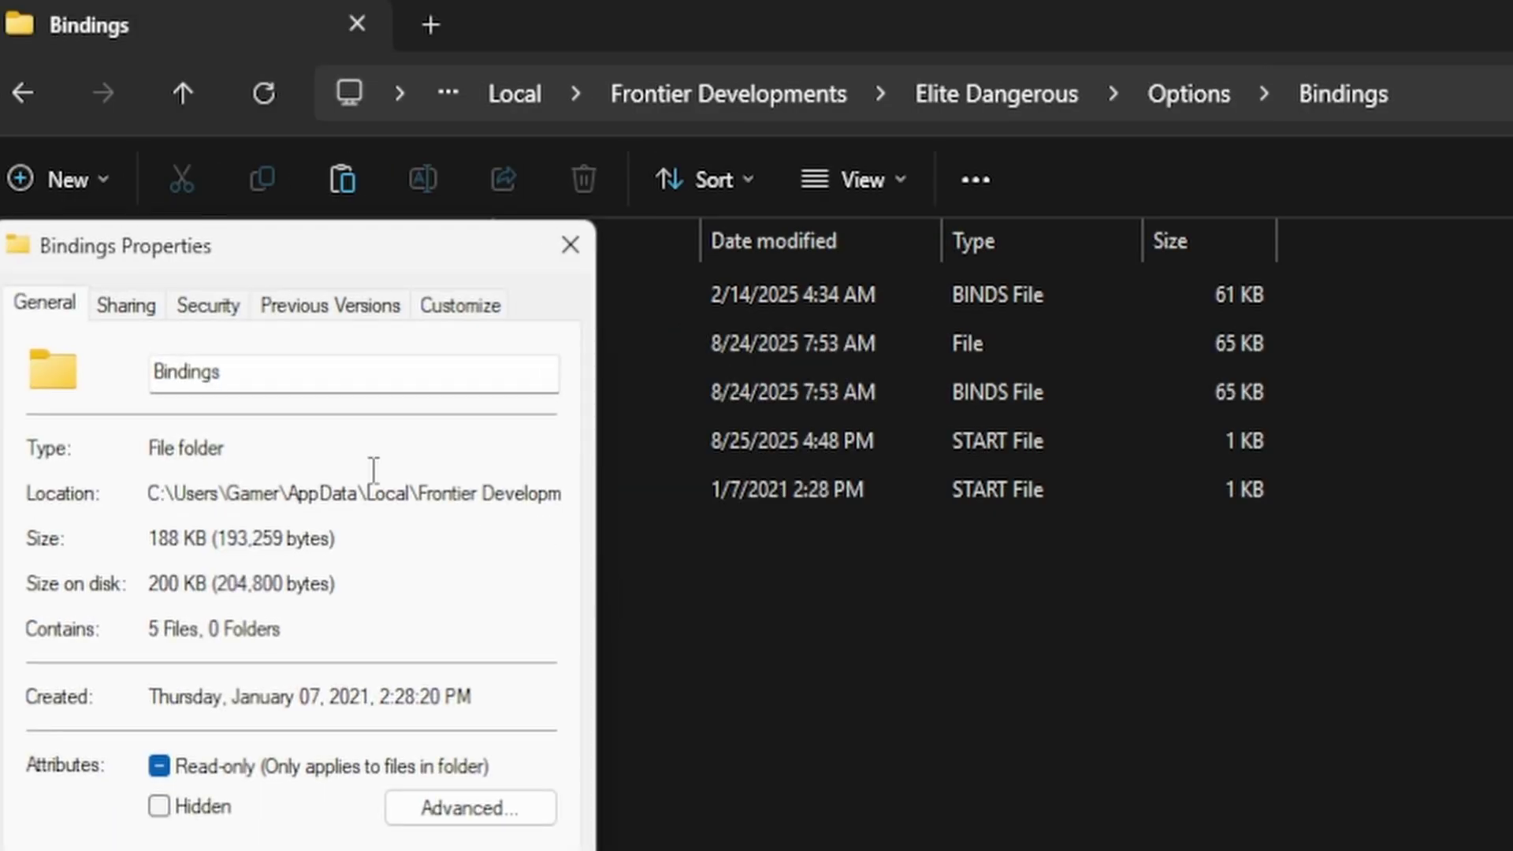
left_click(293, 369)
key("Escape")
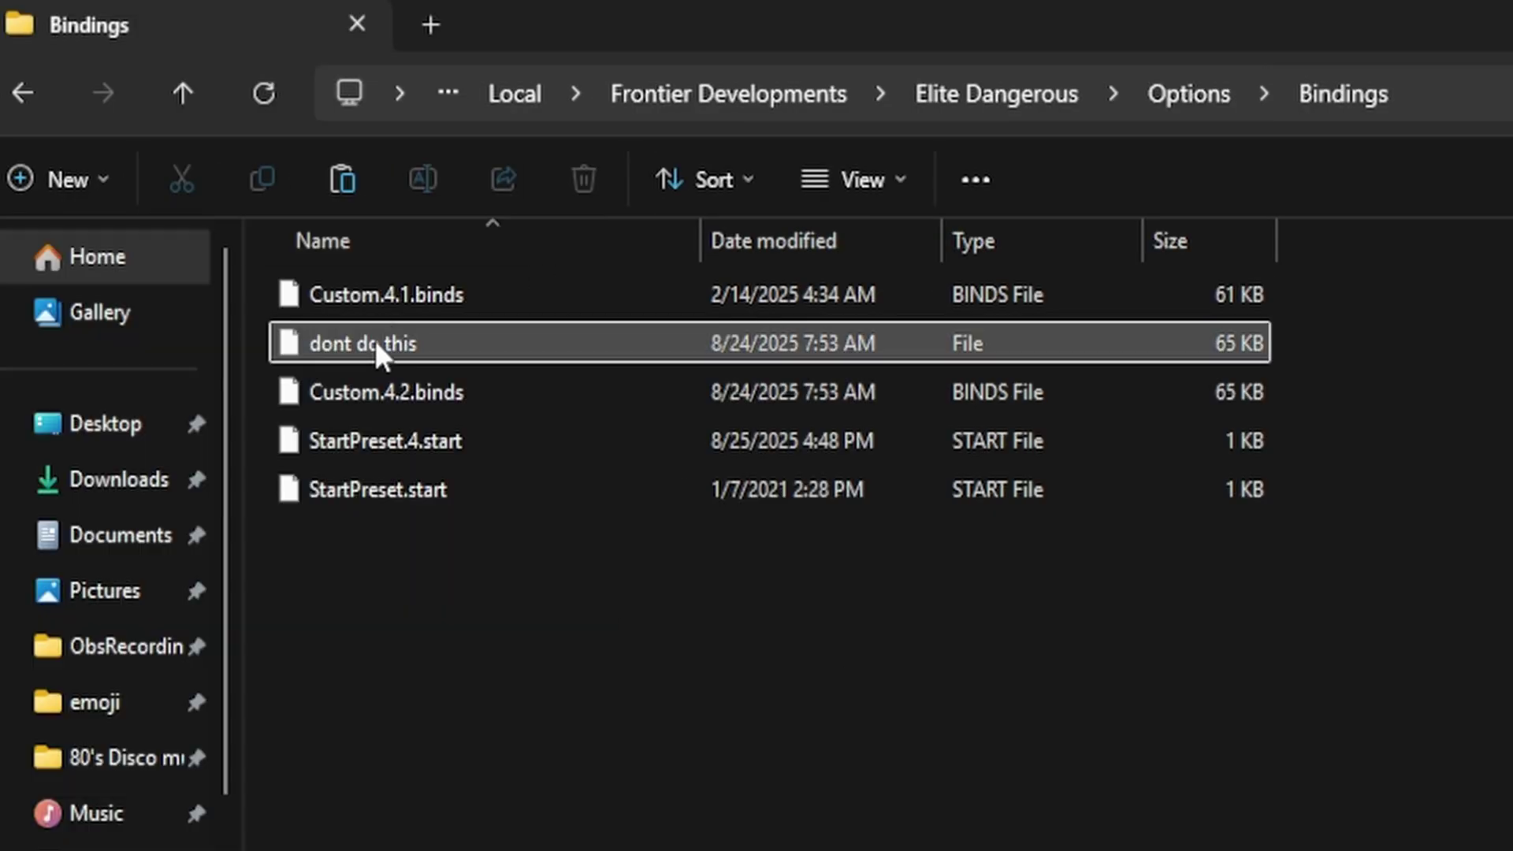
right_click(375, 338)
left_click(541, 812)
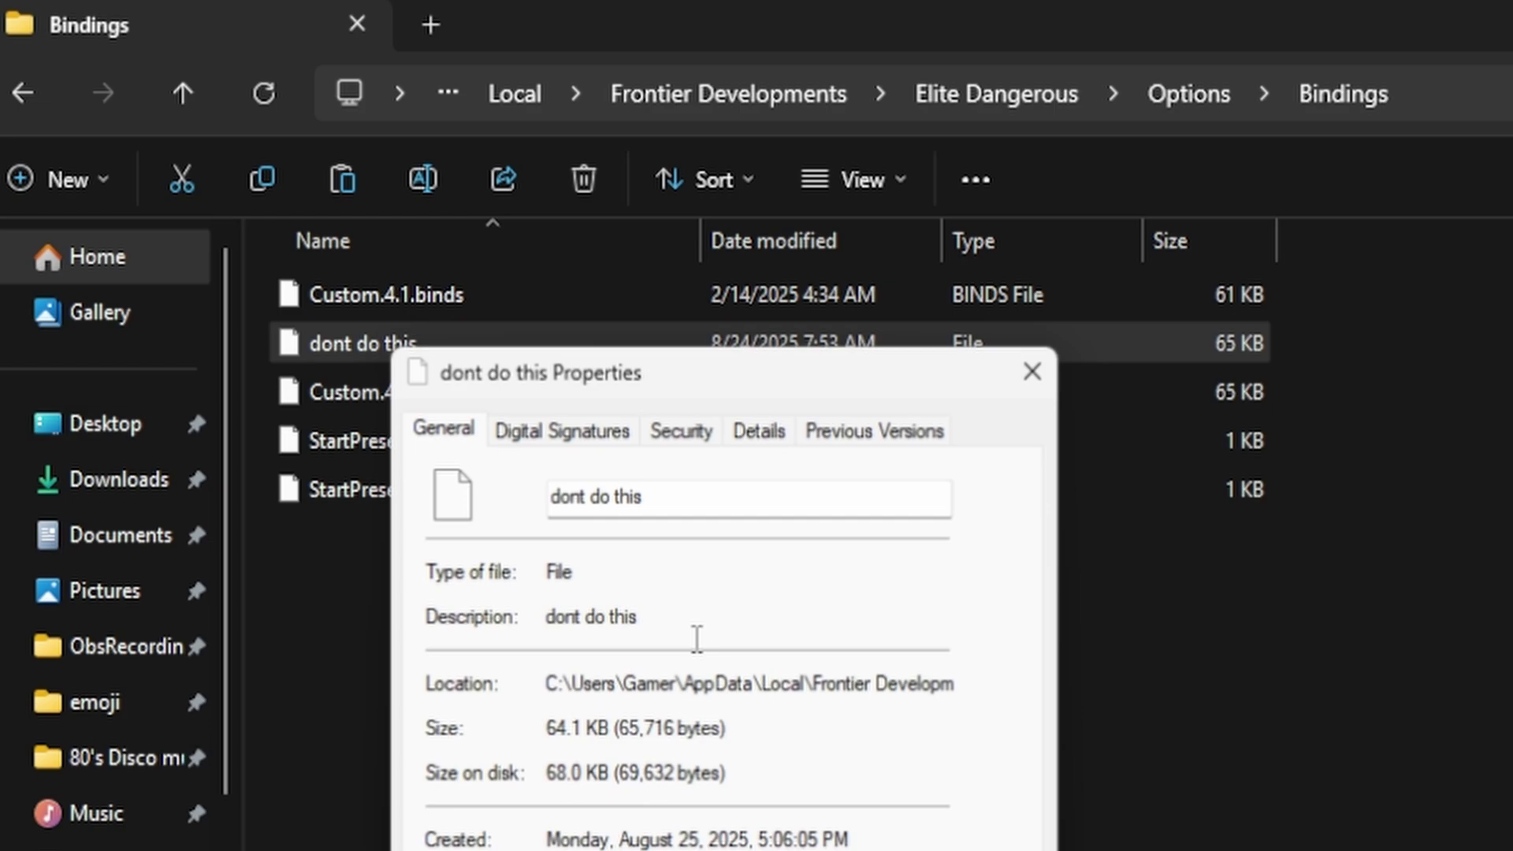
left_click(714, 492)
type(".binds")
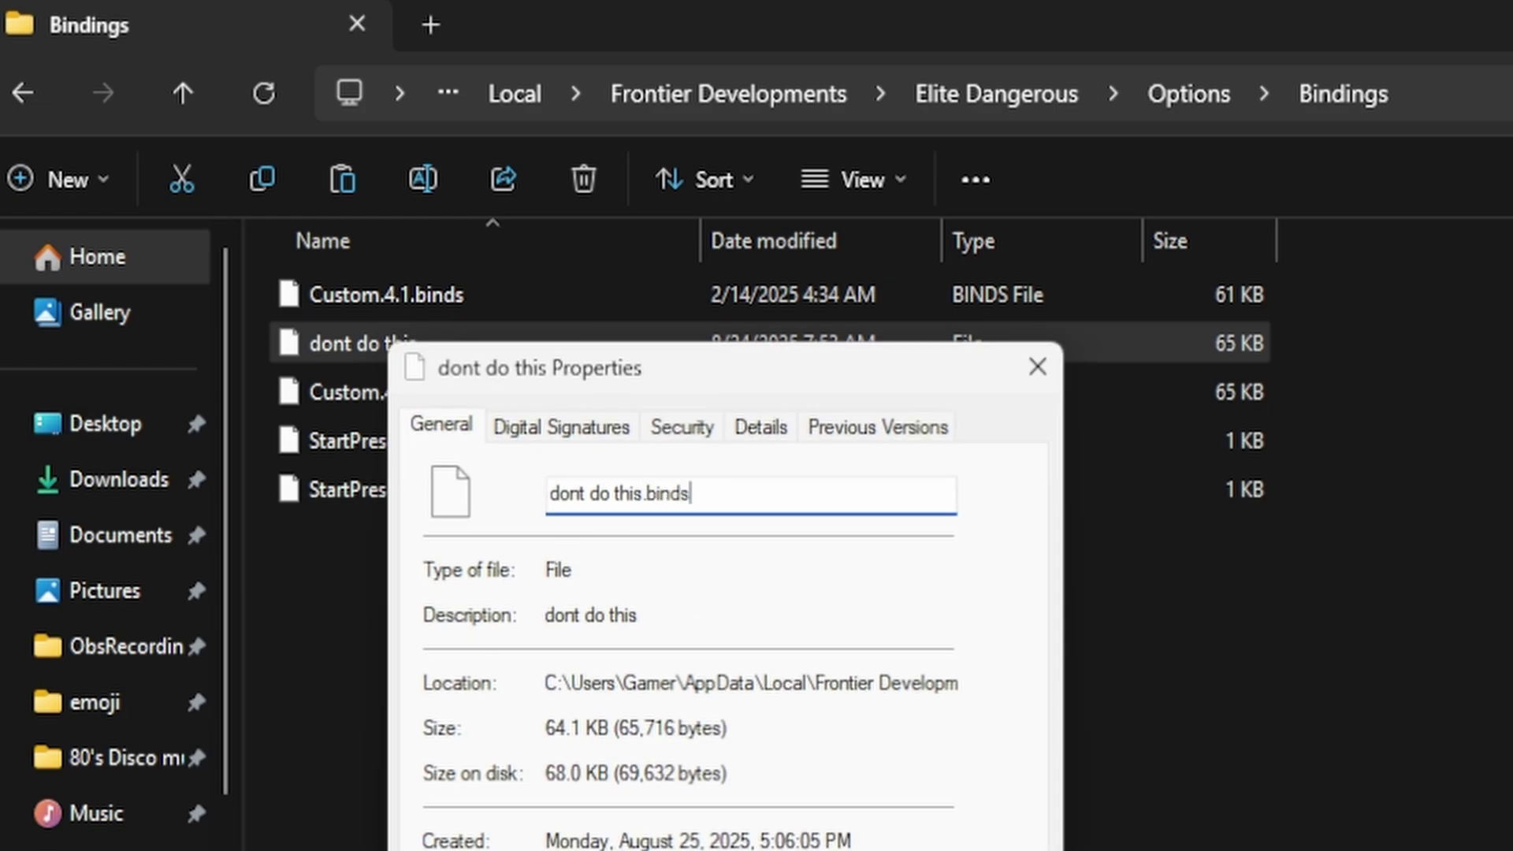
key("Return")
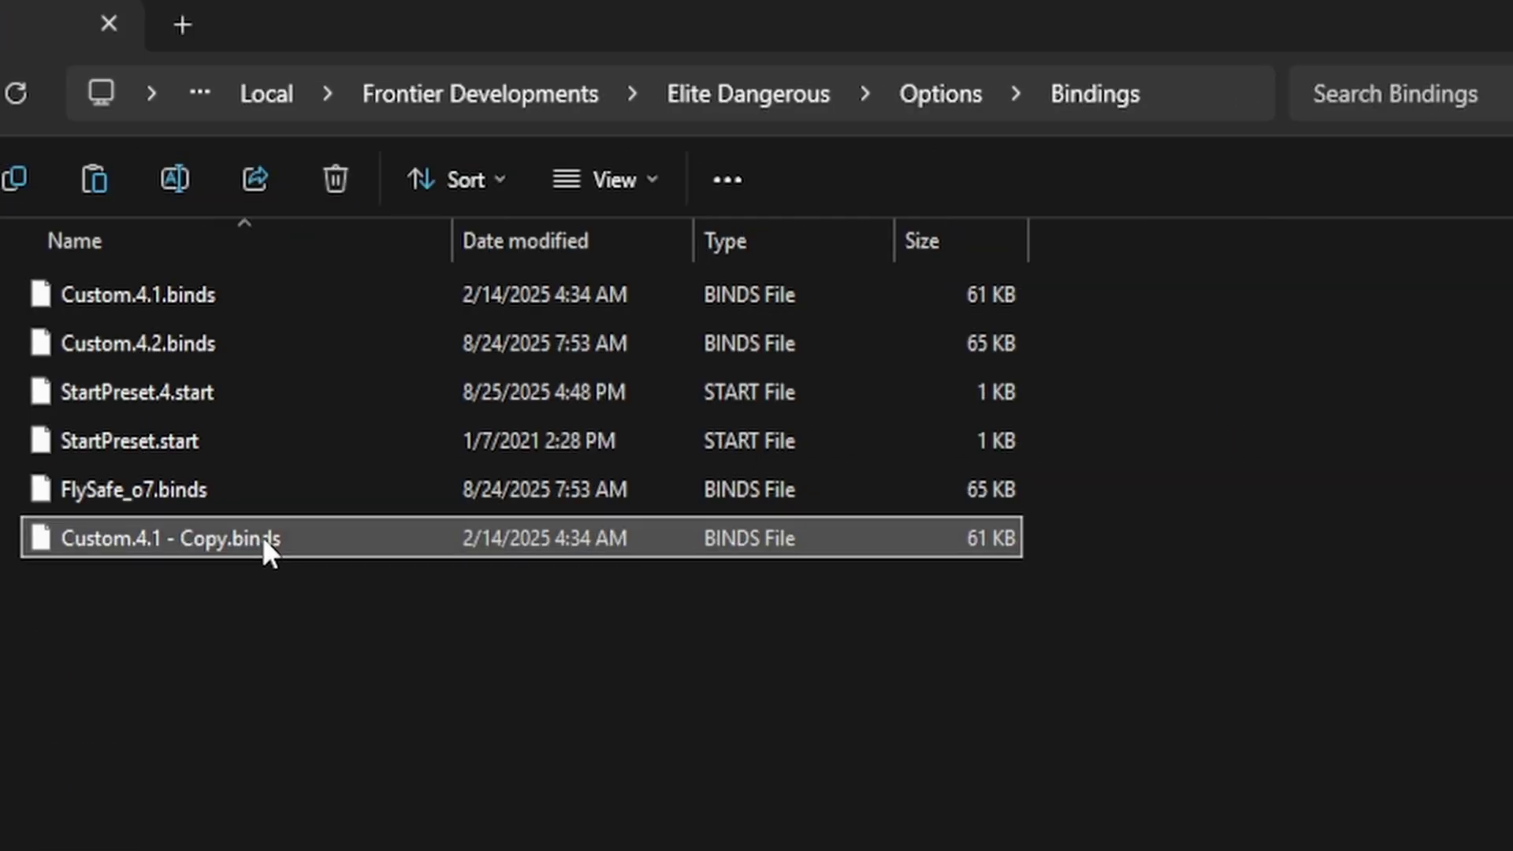
Step: Rename Custom.4.1 - Copy.binds to Isla_Toxica.binds
right_click(262, 537)
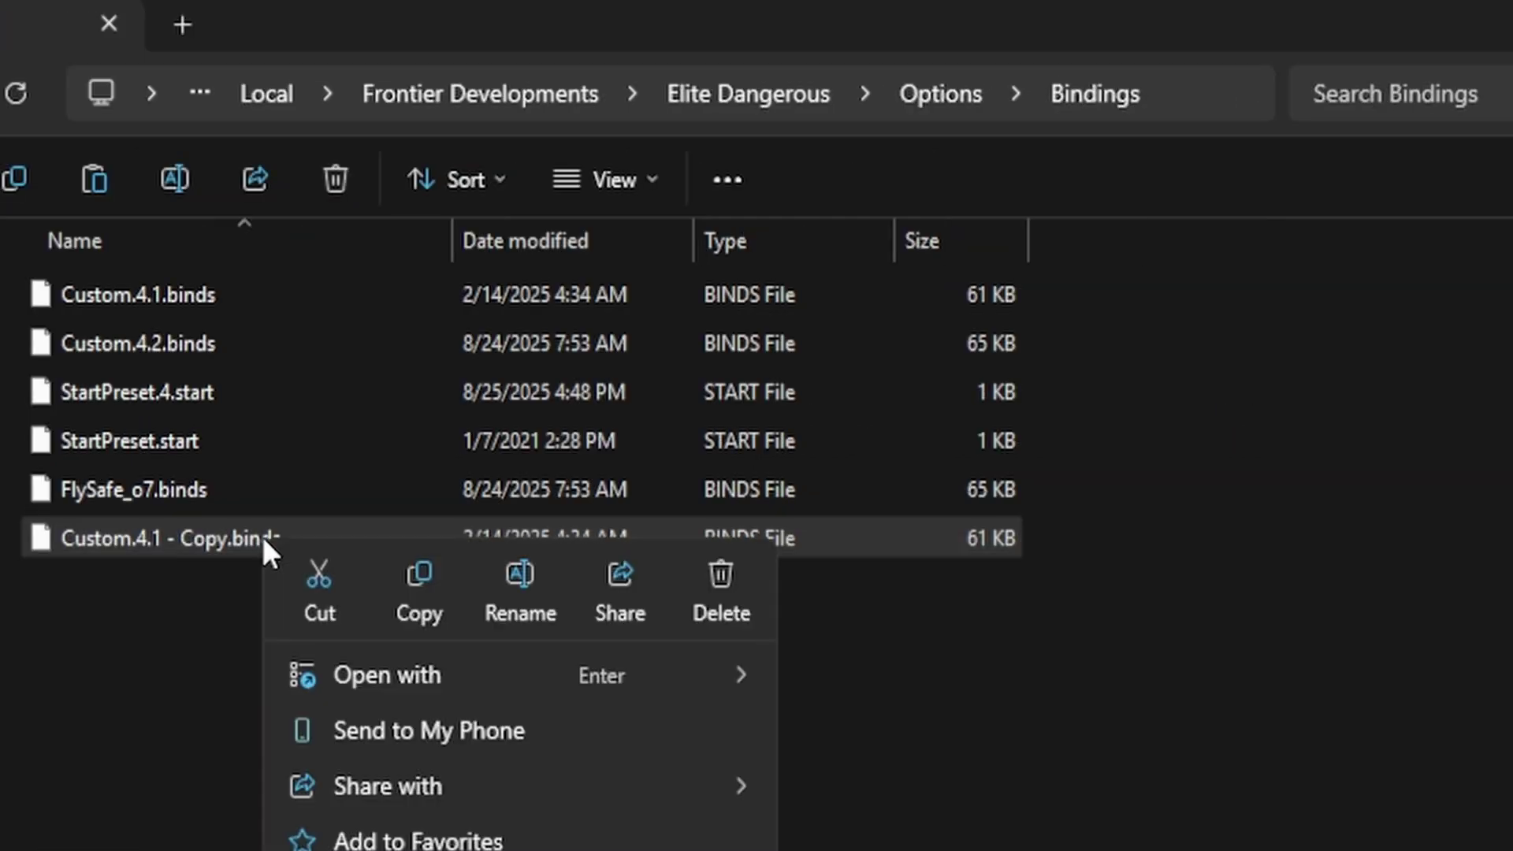
left_click(518, 599)
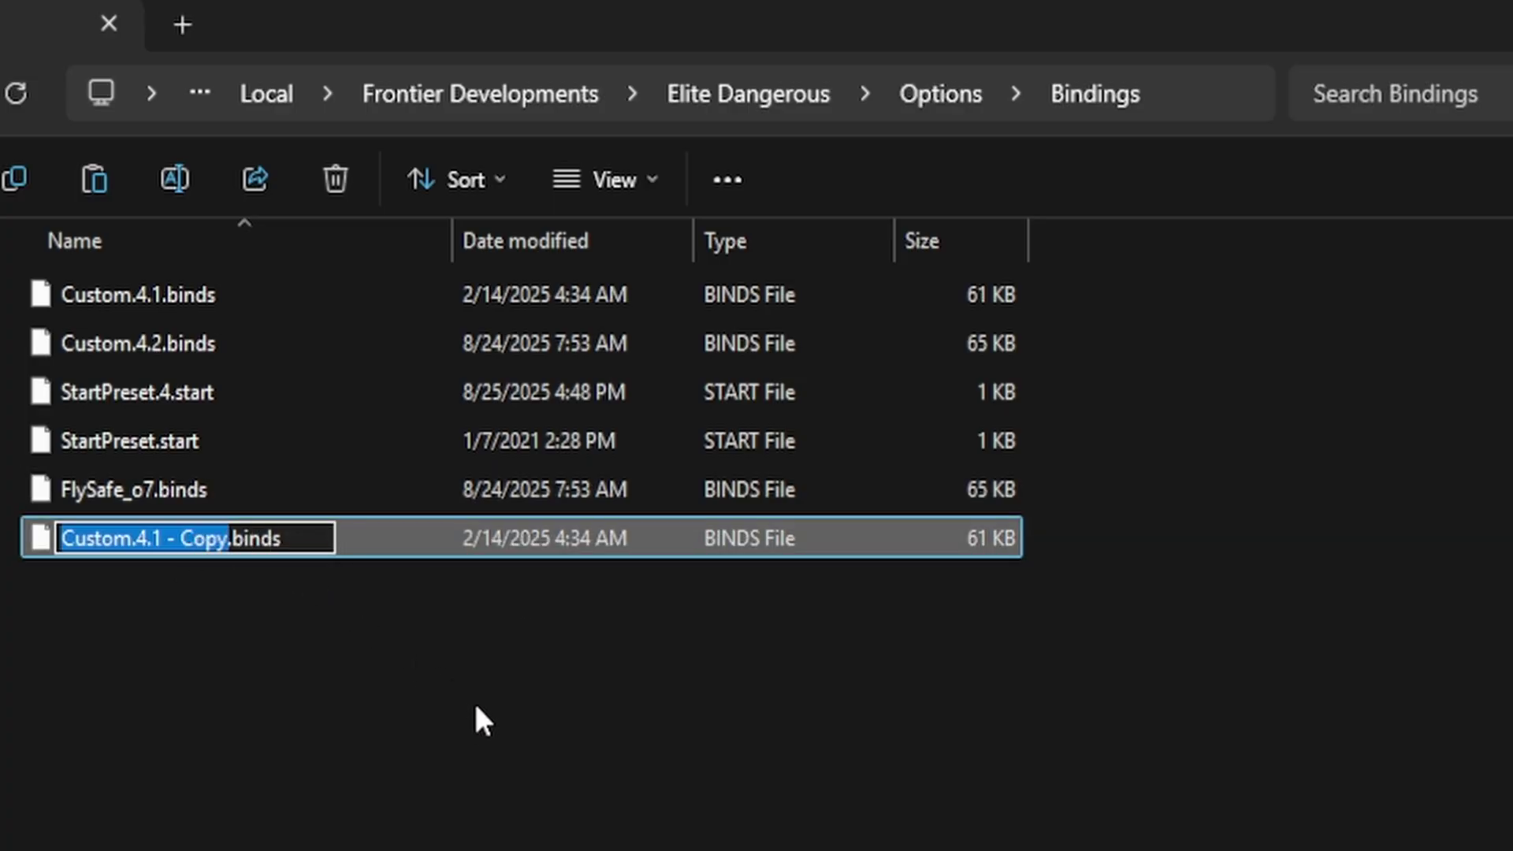
type("Isla_Toxica")
left_click(291, 655)
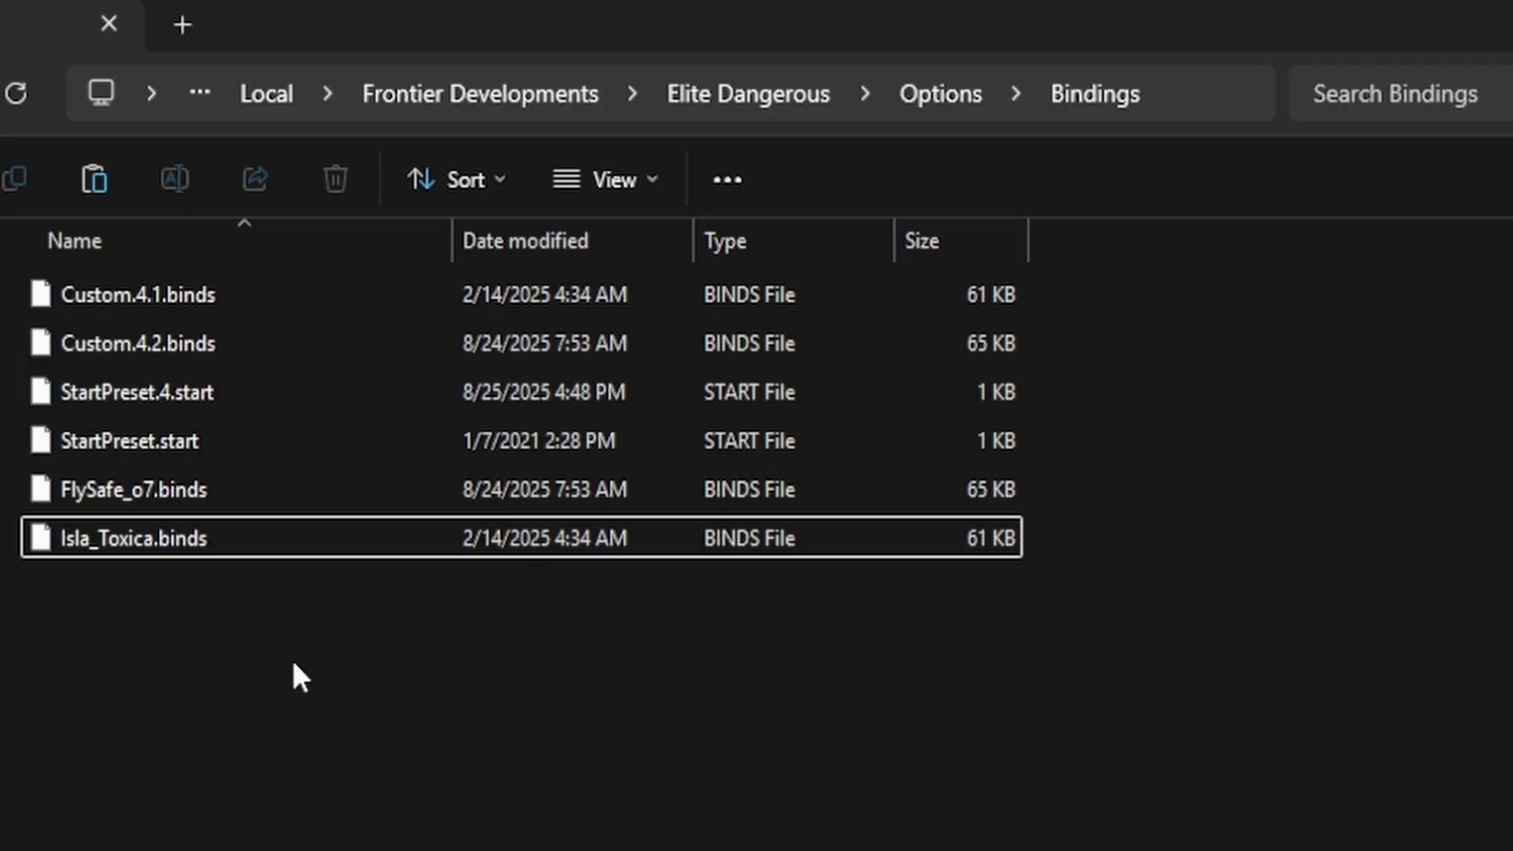
Step: Open FlySafe_o7.binds in Notepad and change PresetName from Custom to FlySafe_o7
left_click(268, 482)
double_click(268, 482)
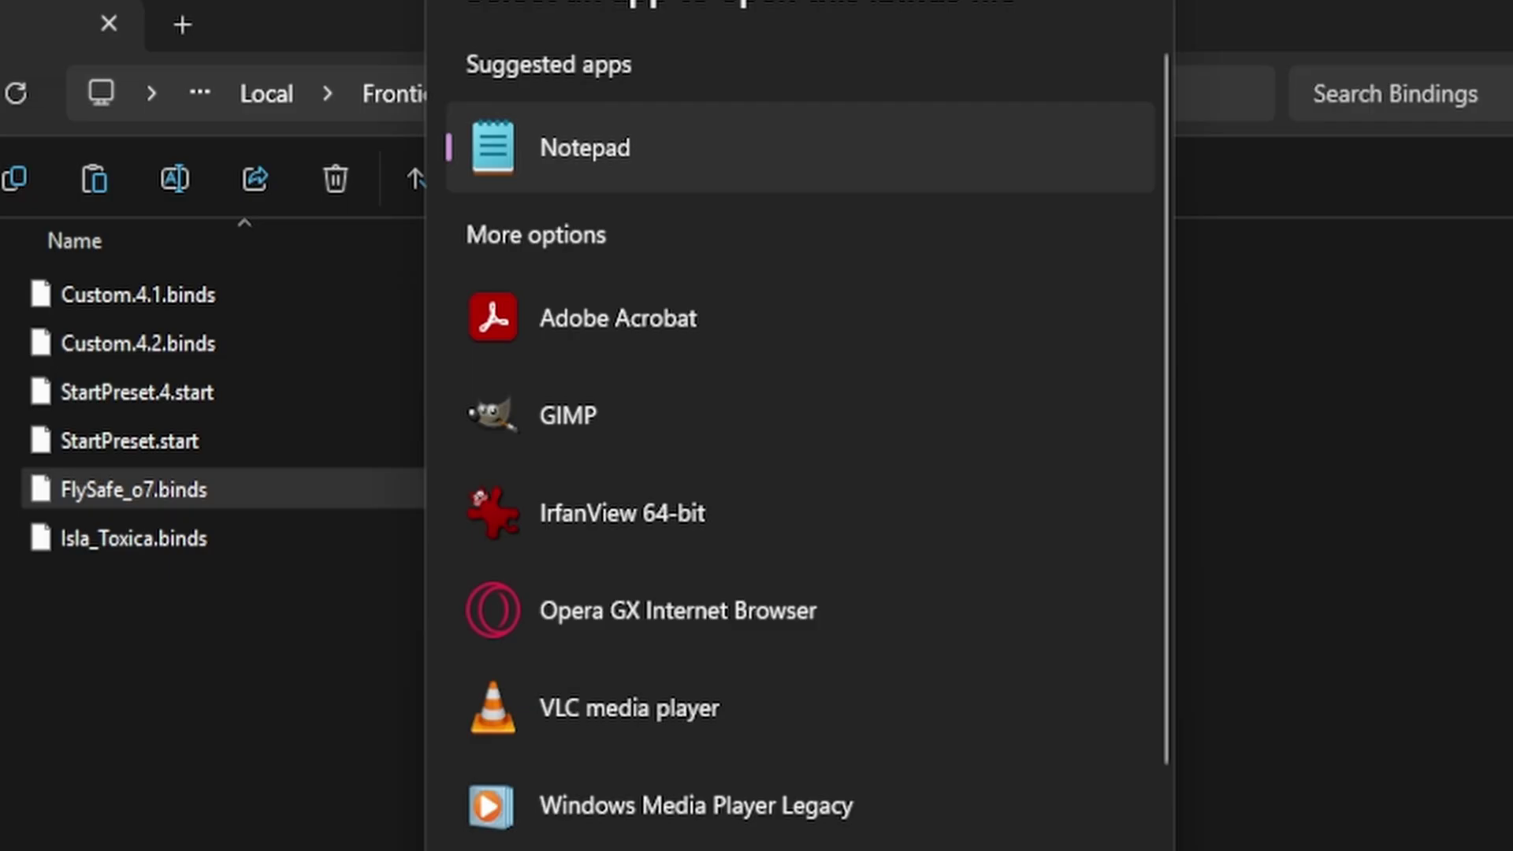
key("Return")
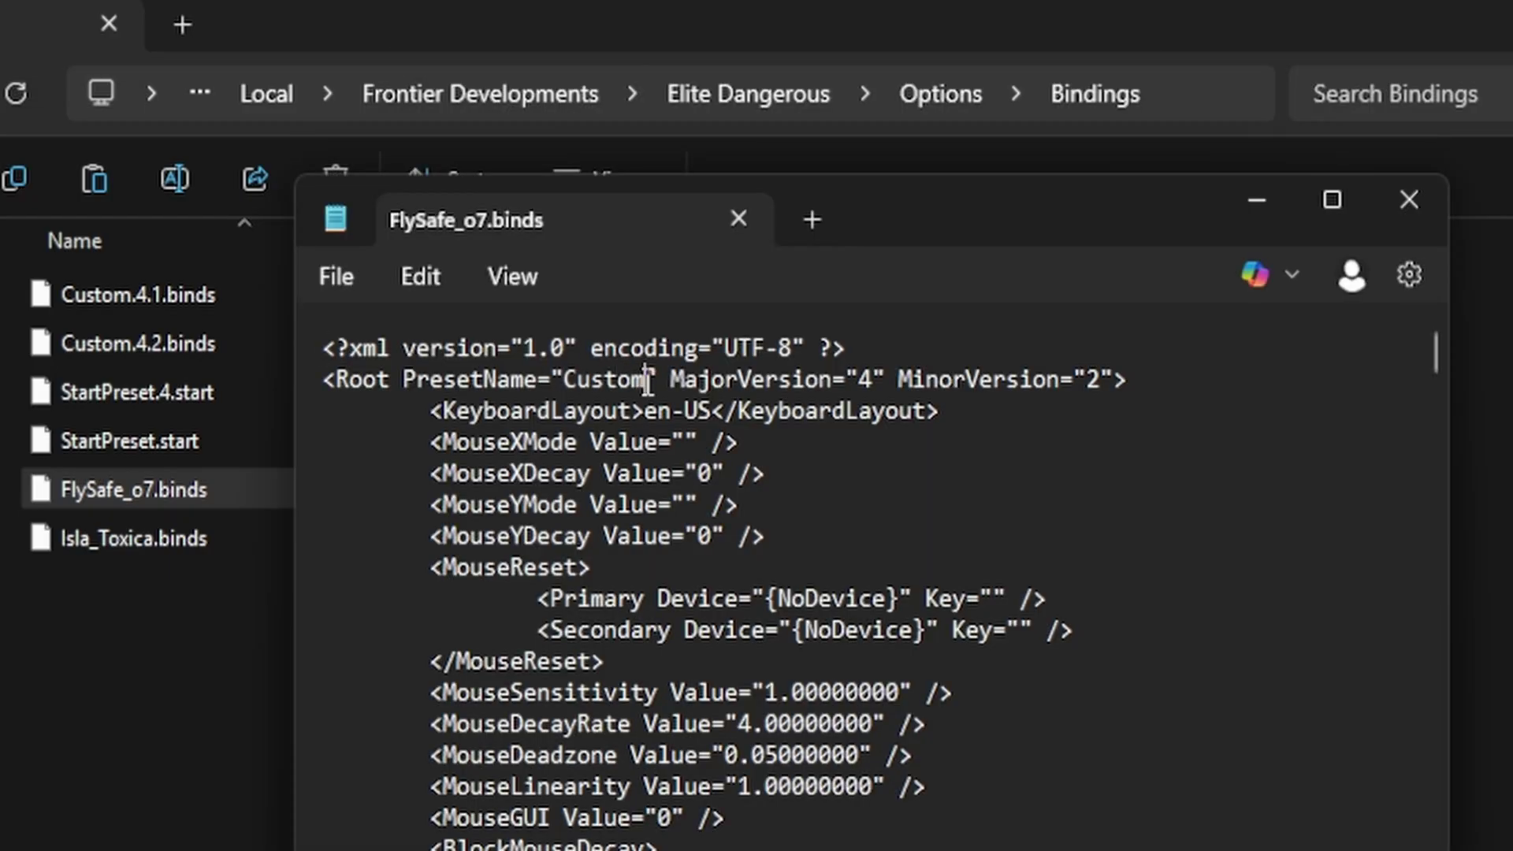
left_click_drag(646, 383, 562, 381)
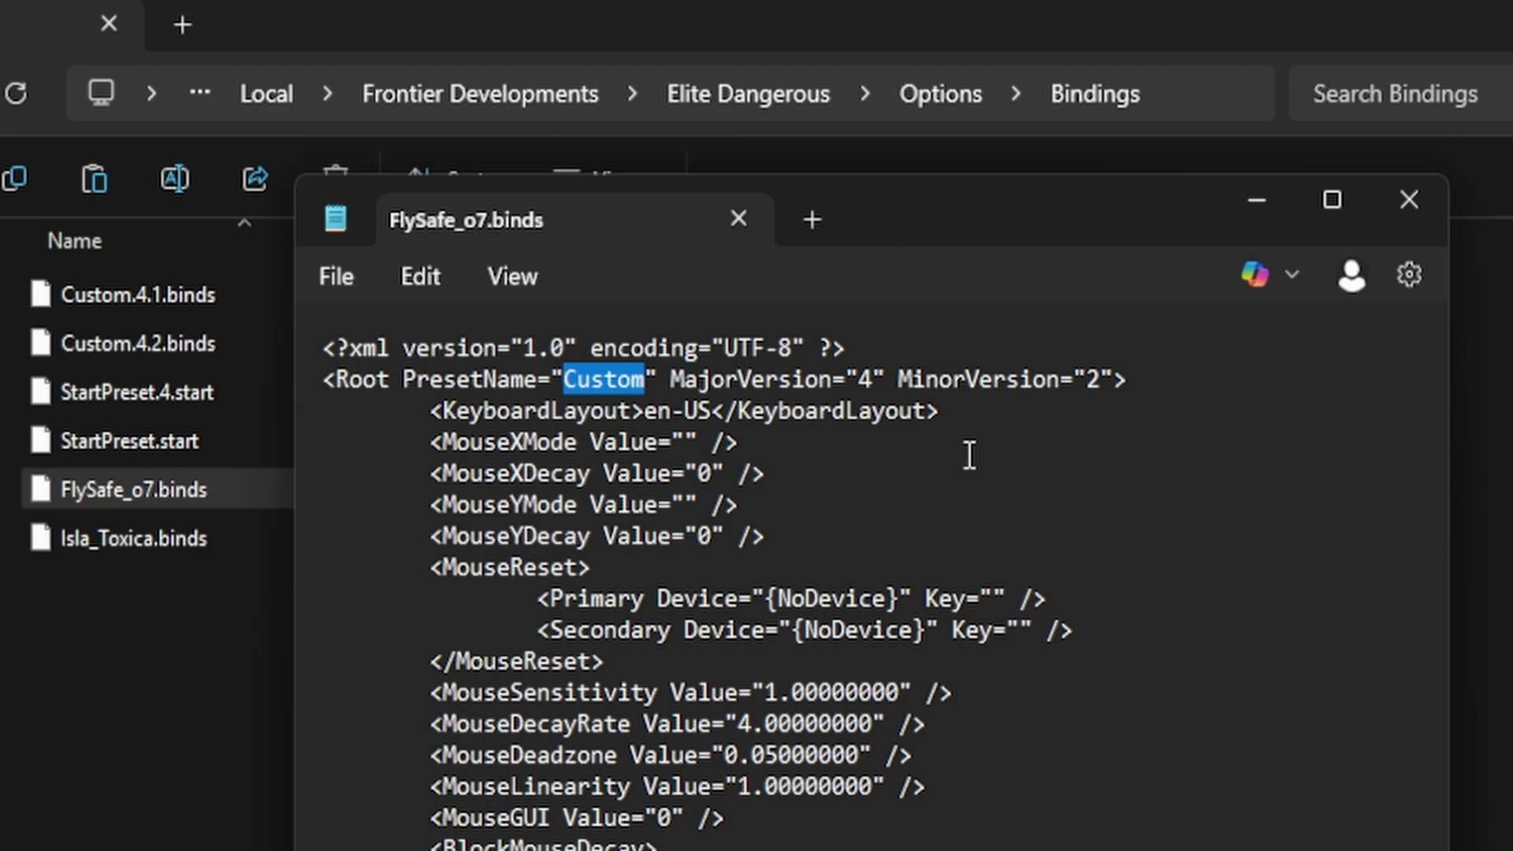
type("Fly")
type("Safe")
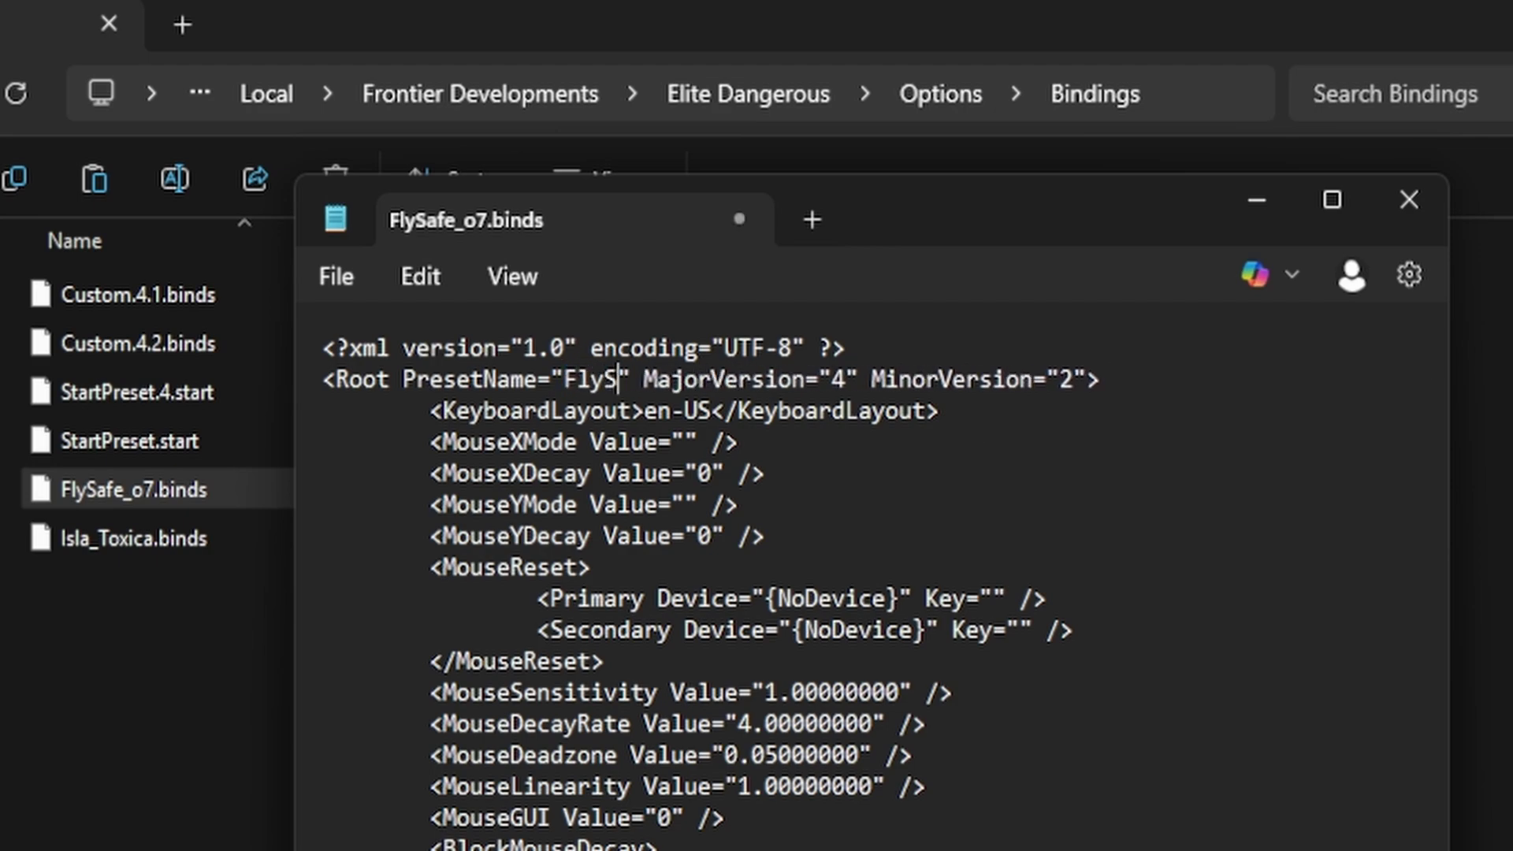
type("_o7")
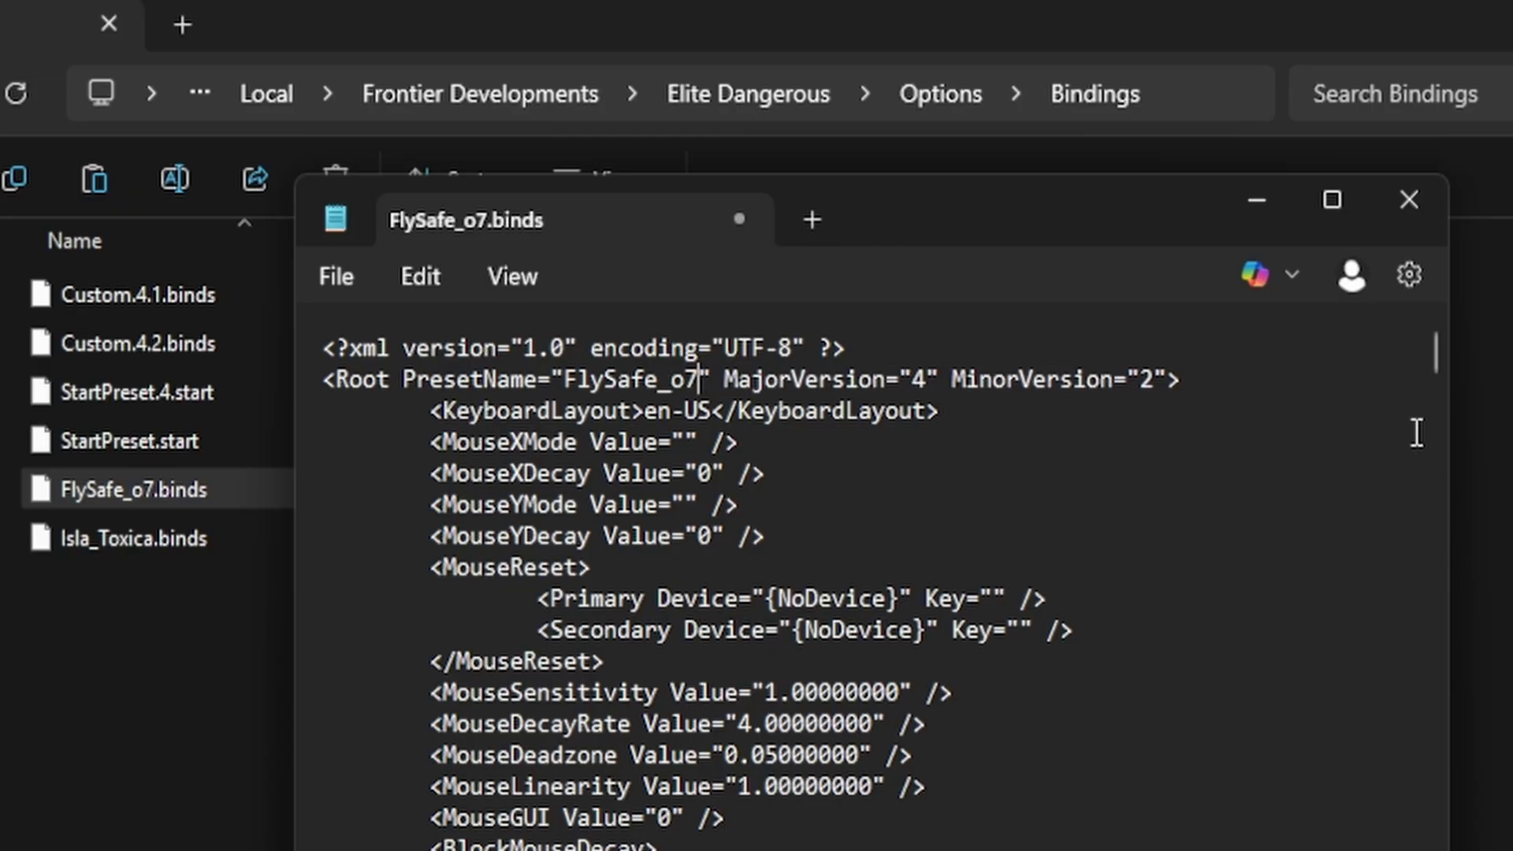
Step: Save the edited FlySafe_o7.binds and Isla_Toxica.binds files
left_click(329, 272)
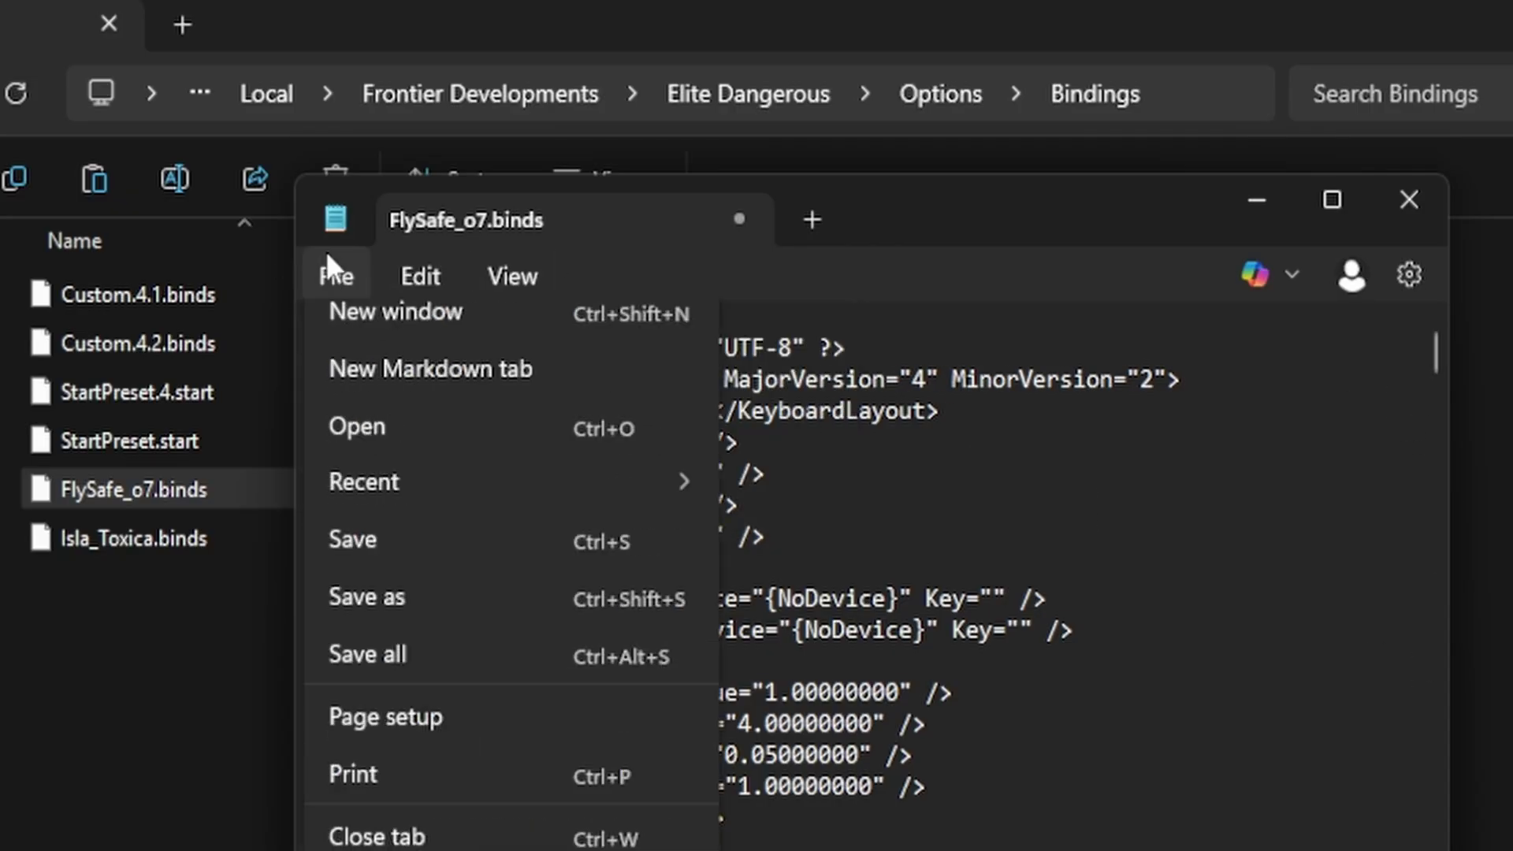
left_click(376, 622)
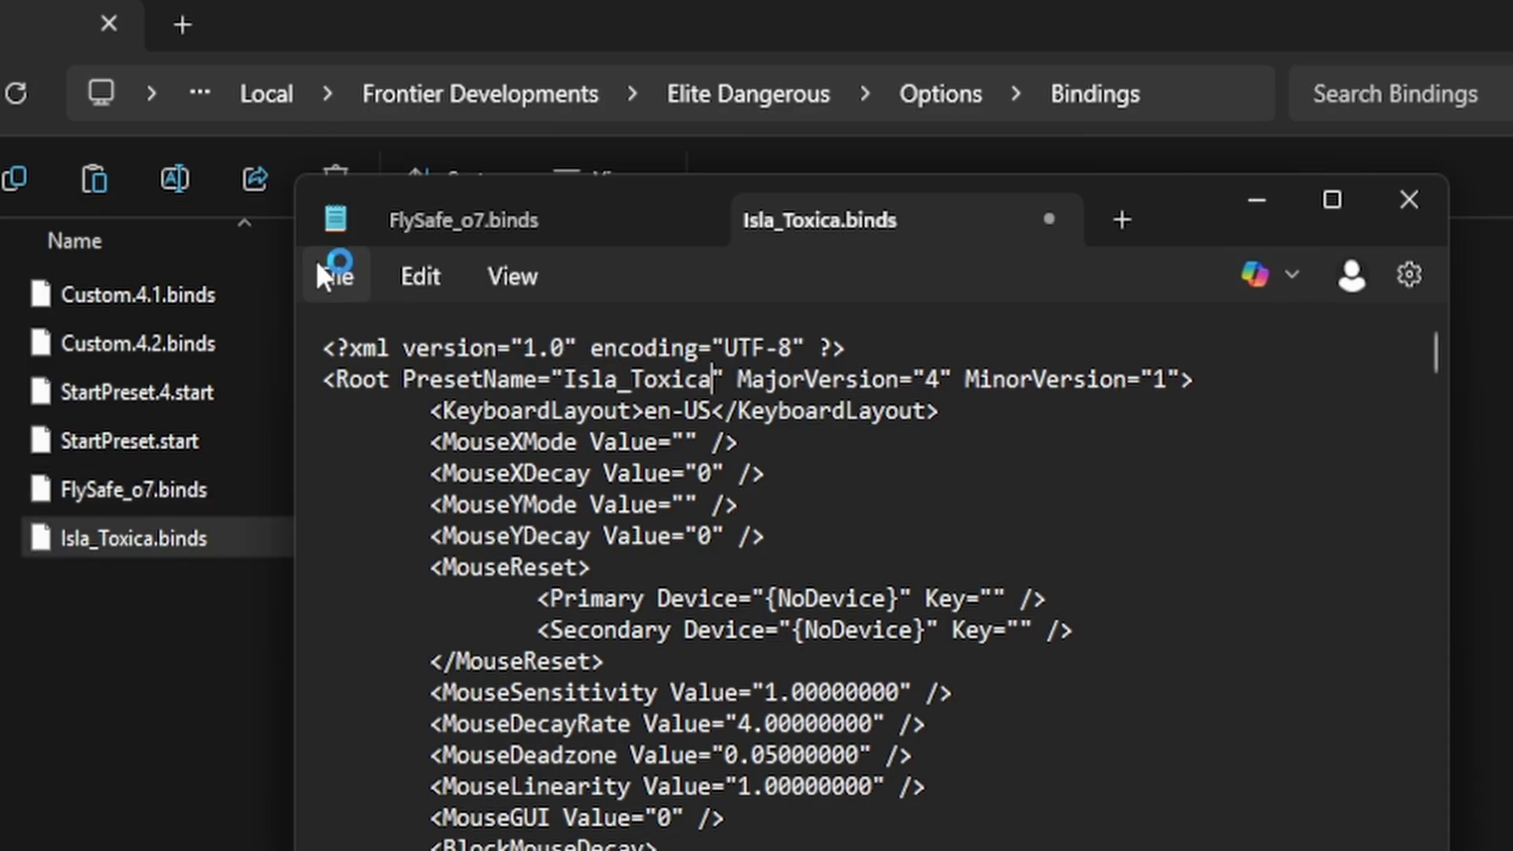
left_click(337, 278)
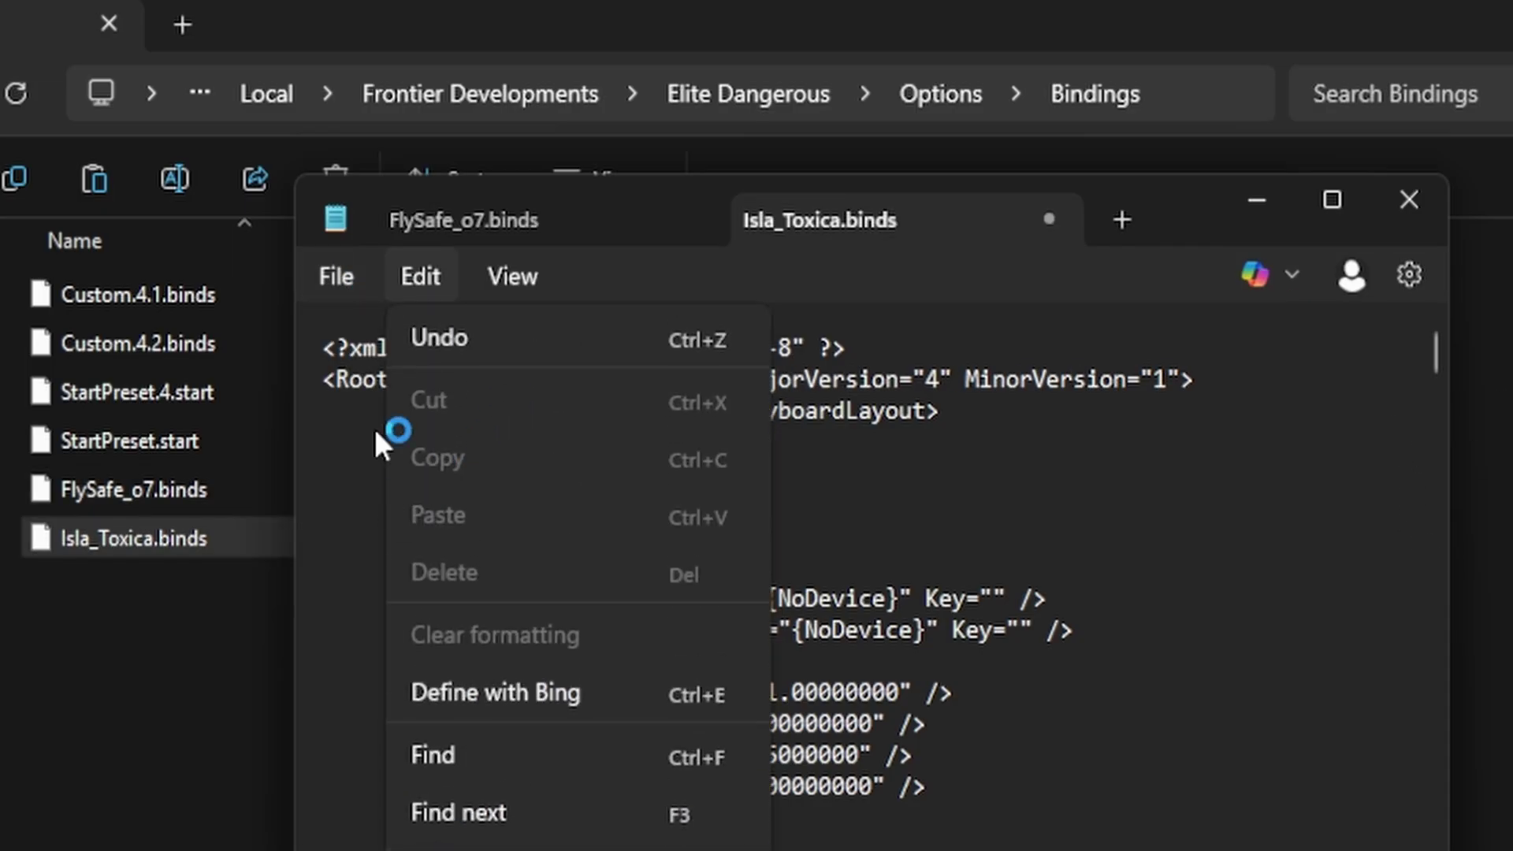
left_click(394, 626)
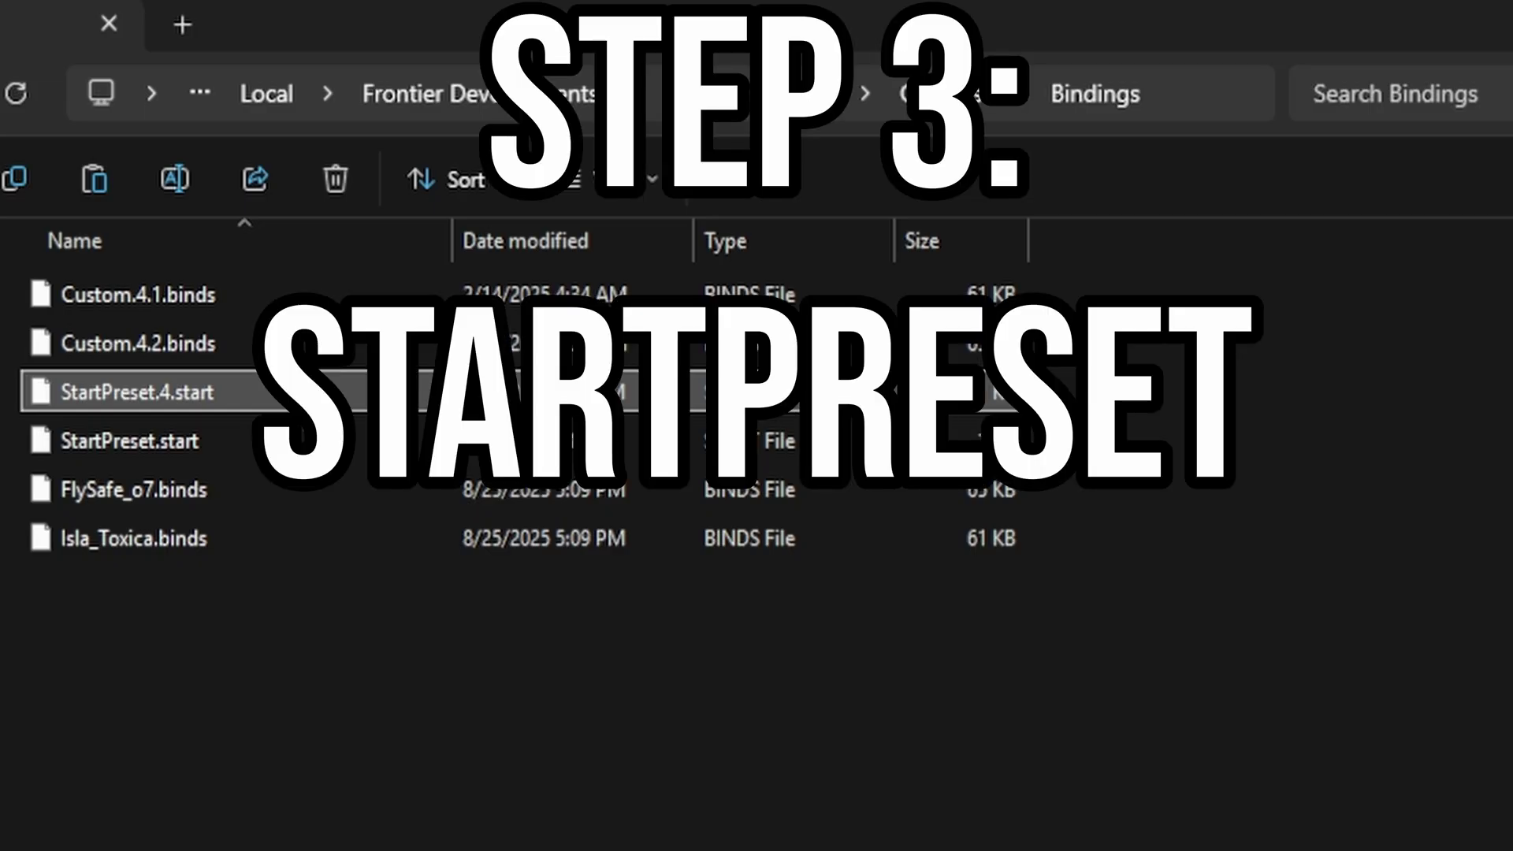
Step: Open StartPreset.4.start in Notepad and replace KeyboardMouseOnly with FlySafe_o7 on line 1
double_click(355, 398)
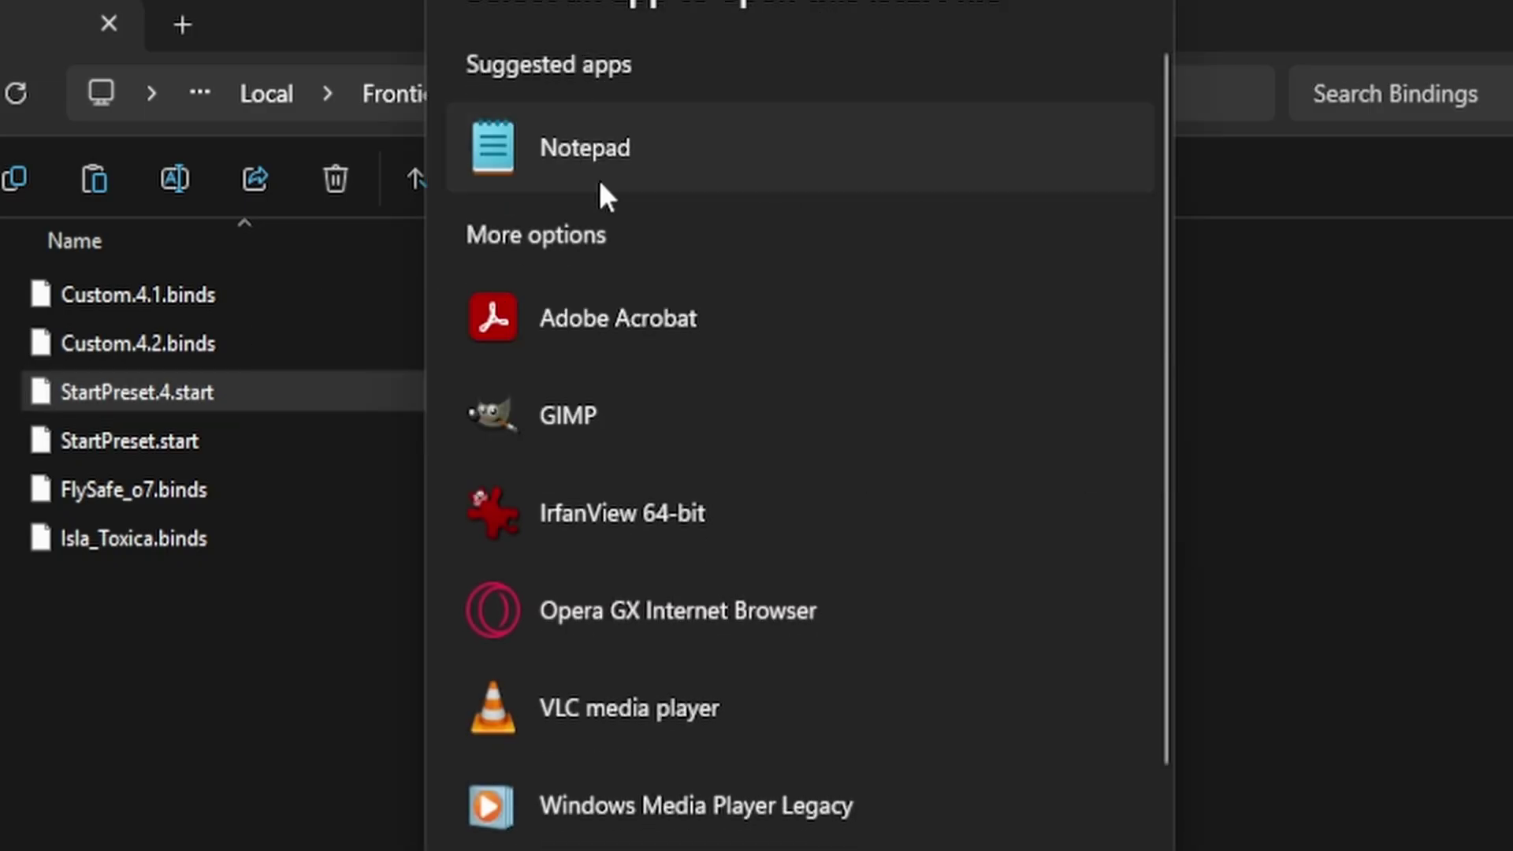
left_click(601, 193)
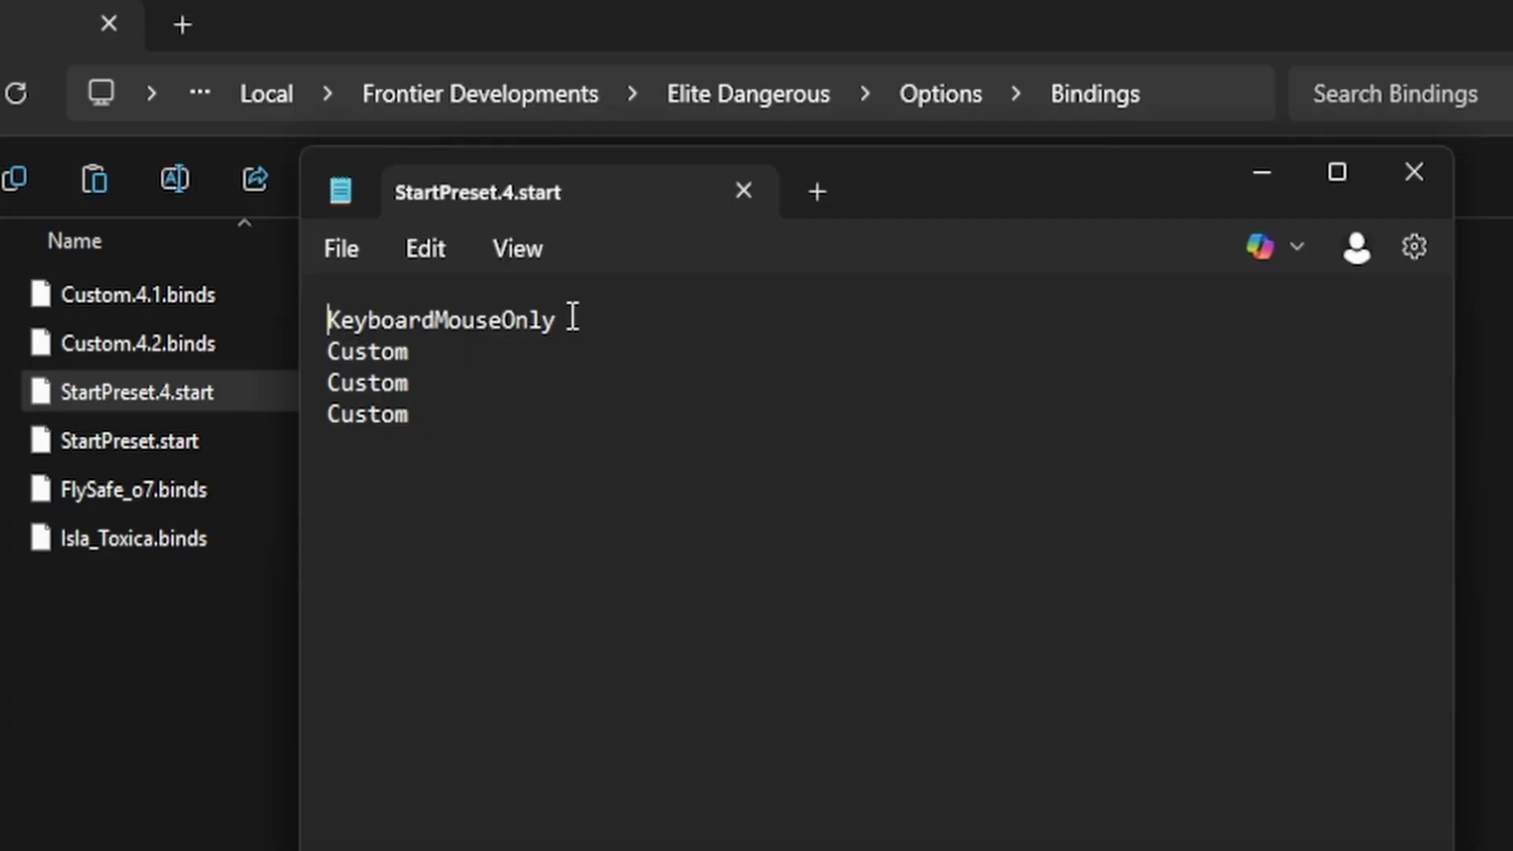
left_click_drag(569, 319, 130, 305)
left_click_drag(1064, 186, 1009, 188)
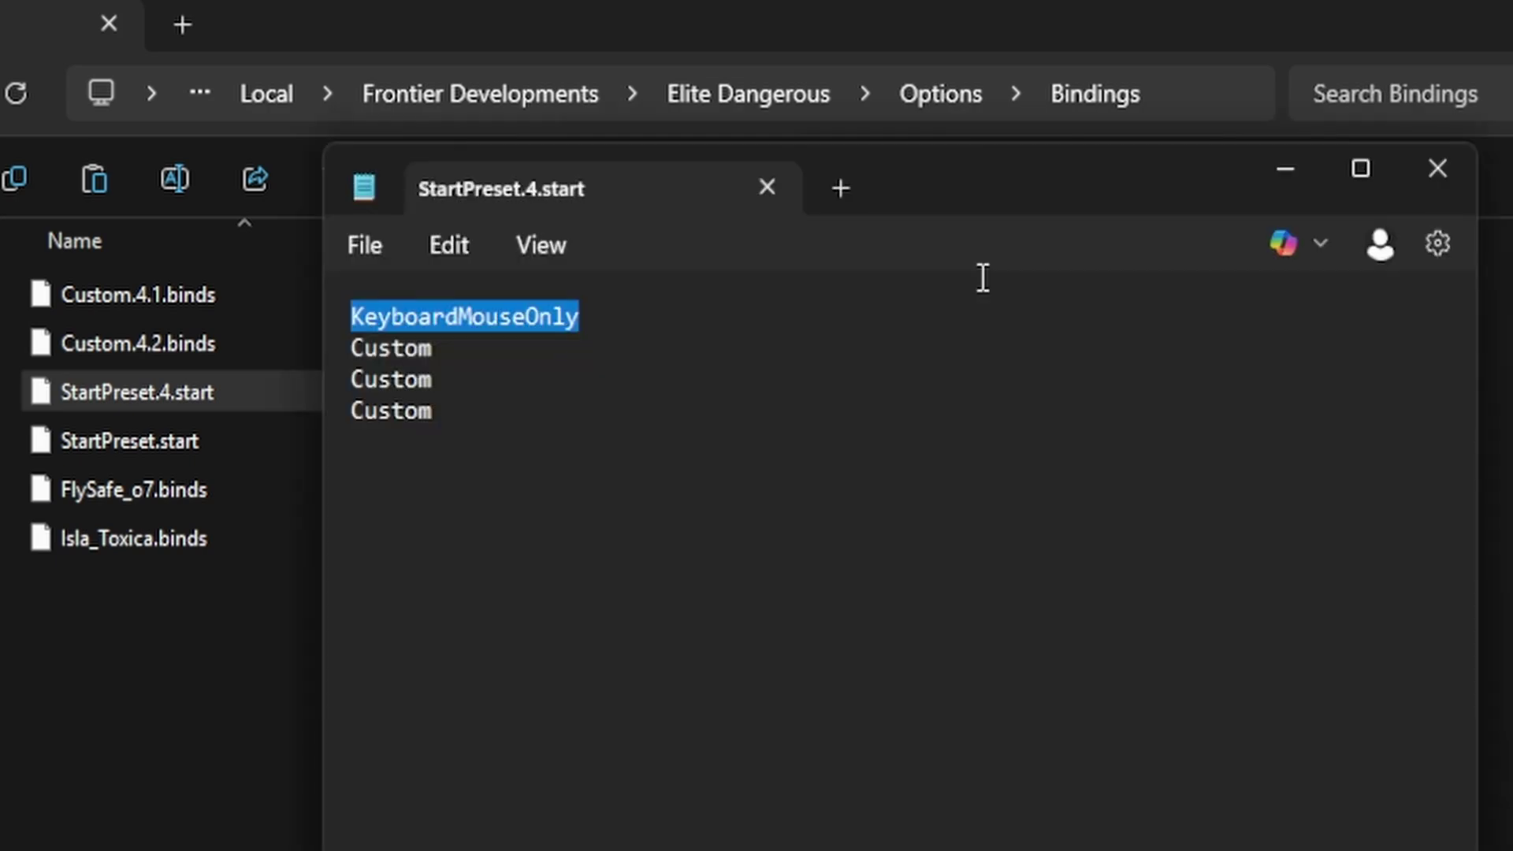
type("F")
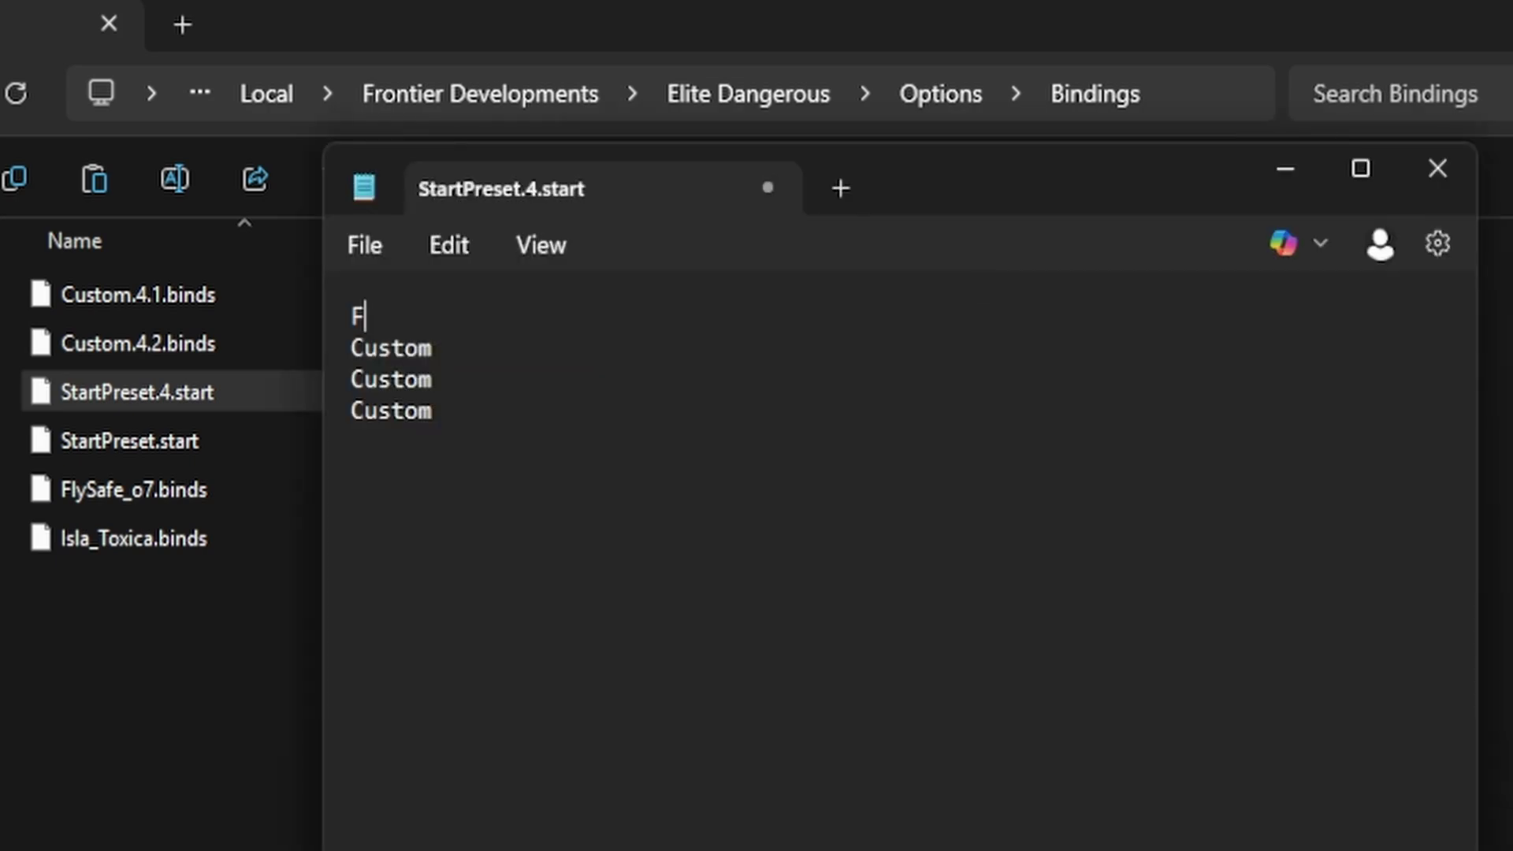
type("lySafe_o7")
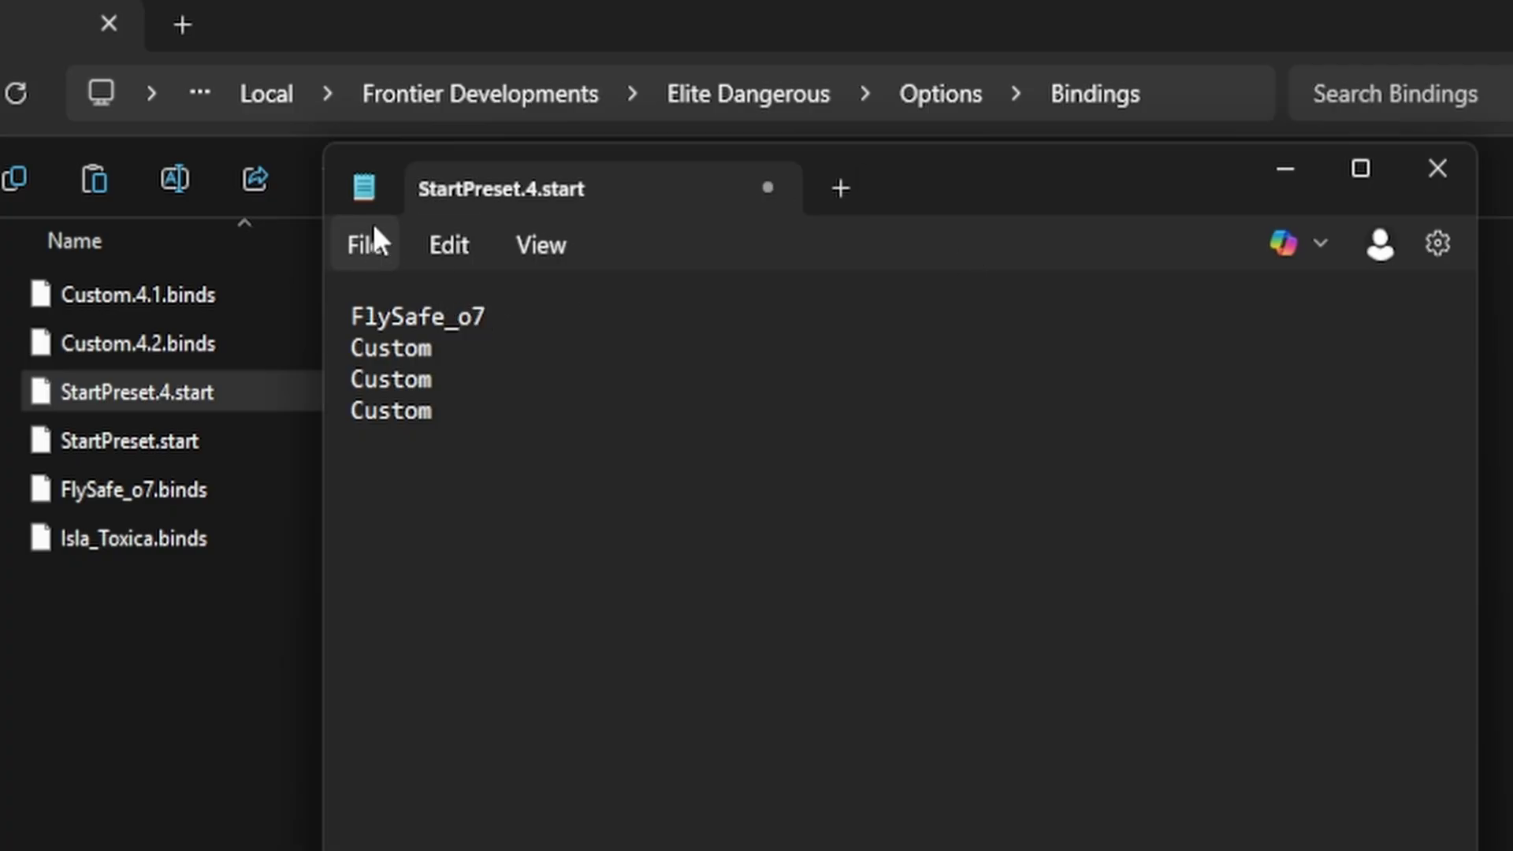
Step: Save StartPreset.4.start and close it
left_click(368, 242)
left_click(414, 597)
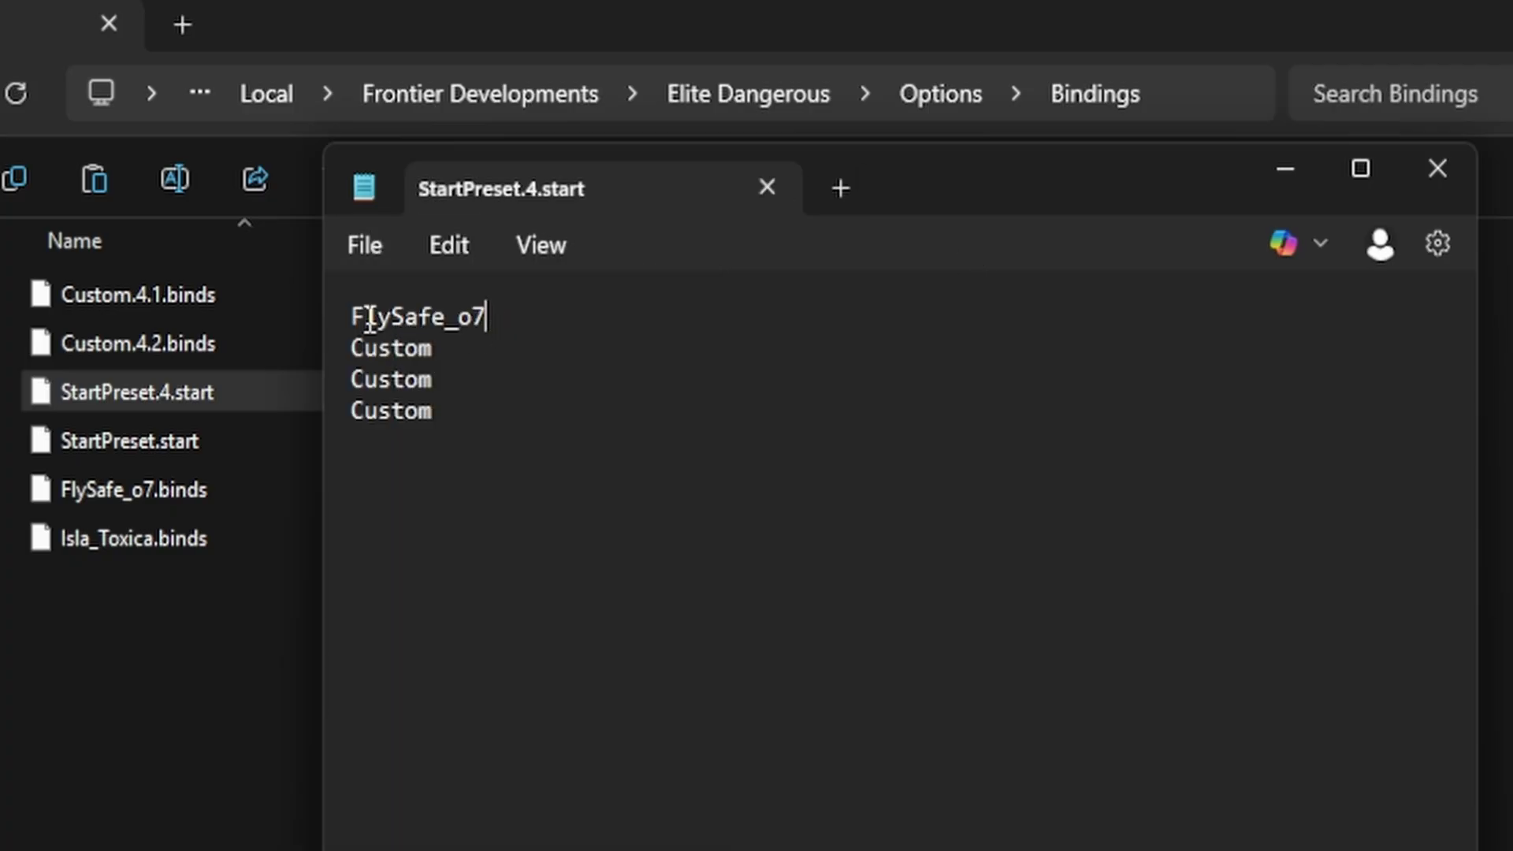
left_click_drag(367, 315, 466, 315)
left_click(567, 317)
left_click(1450, 168)
left_click(823, 729)
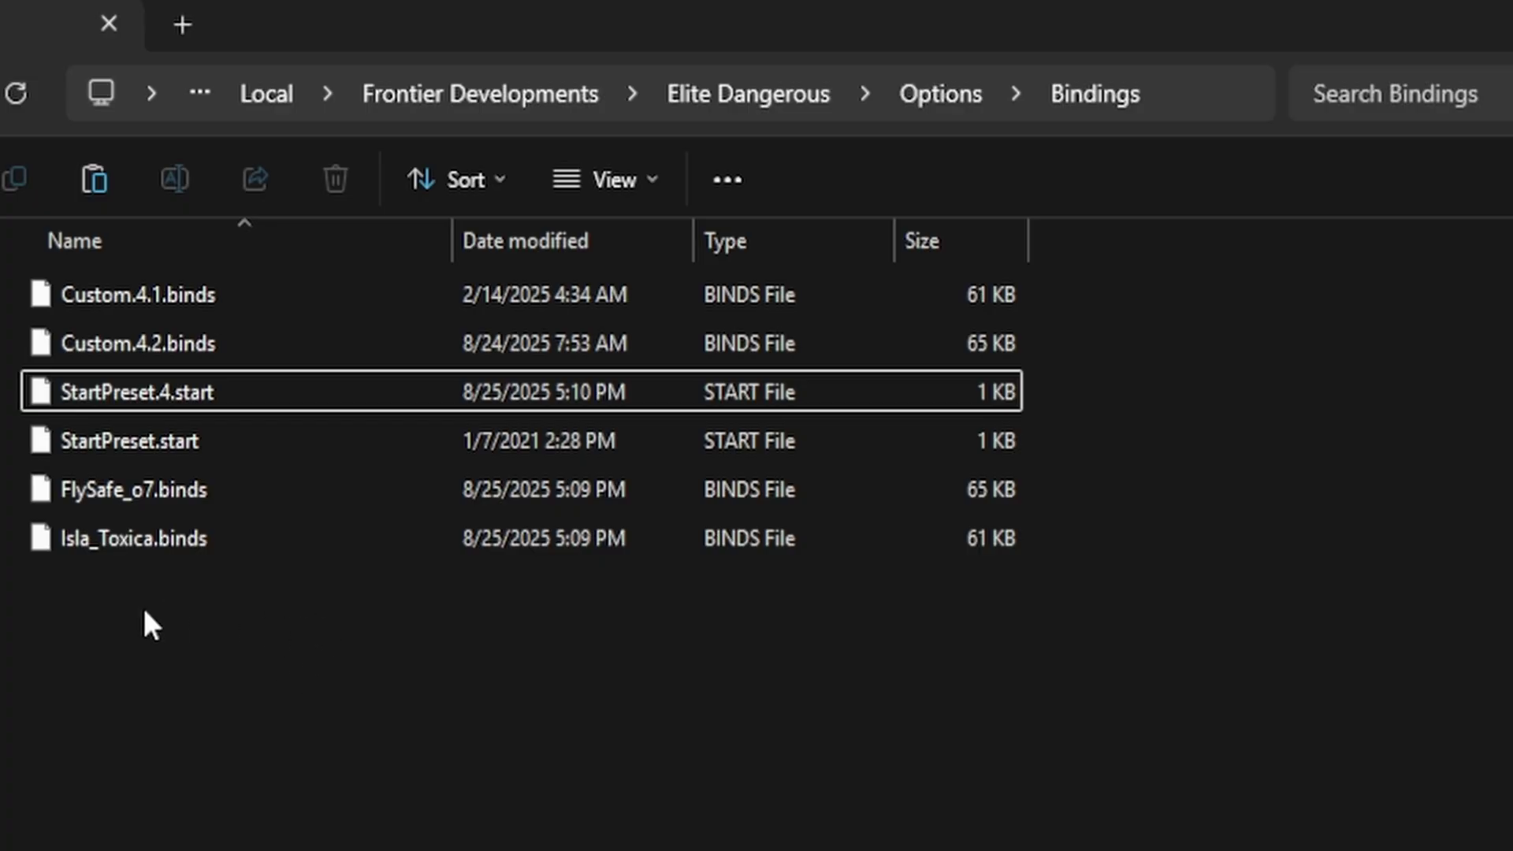
Step: Copy FlySafe_o7.binds and Isla_Toxica.binds, then switch to the elite dangerous backup folder on E:
left_click_drag(142, 604, 136, 470)
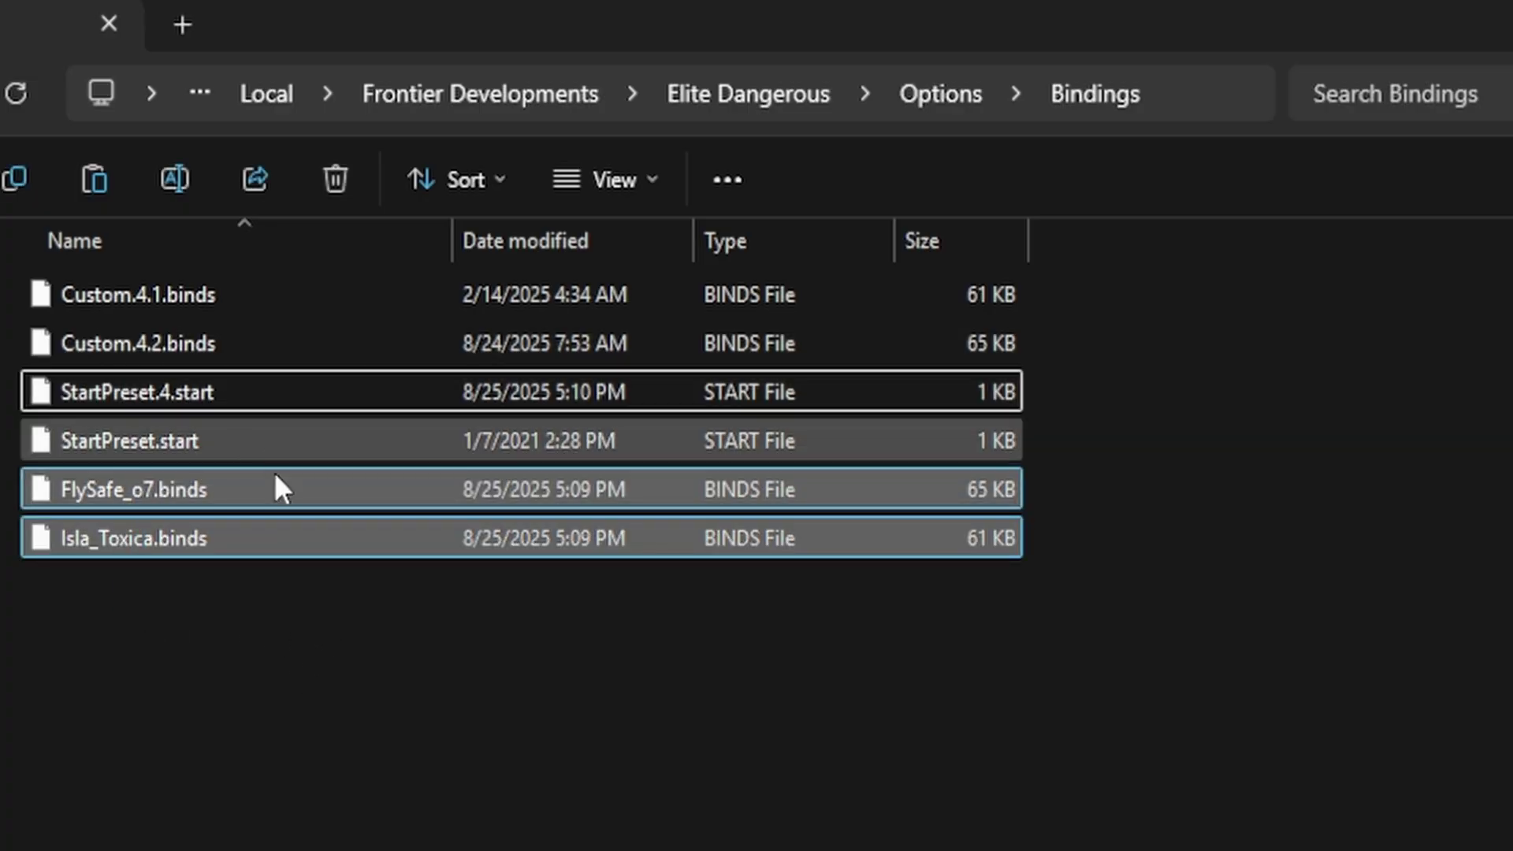
right_click(242, 494)
left_click(408, 540)
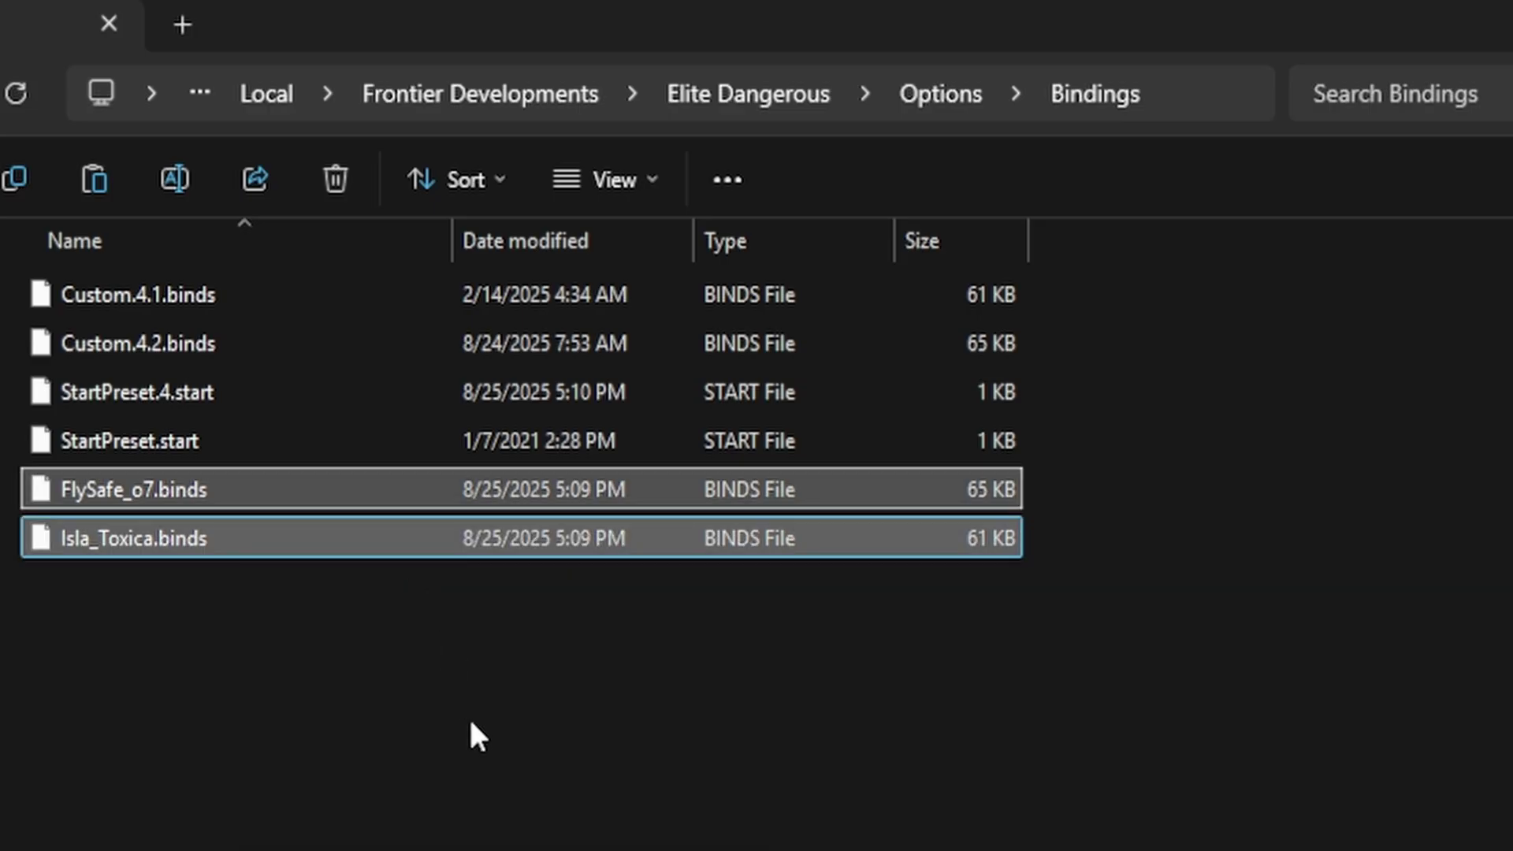
left_click(469, 745)
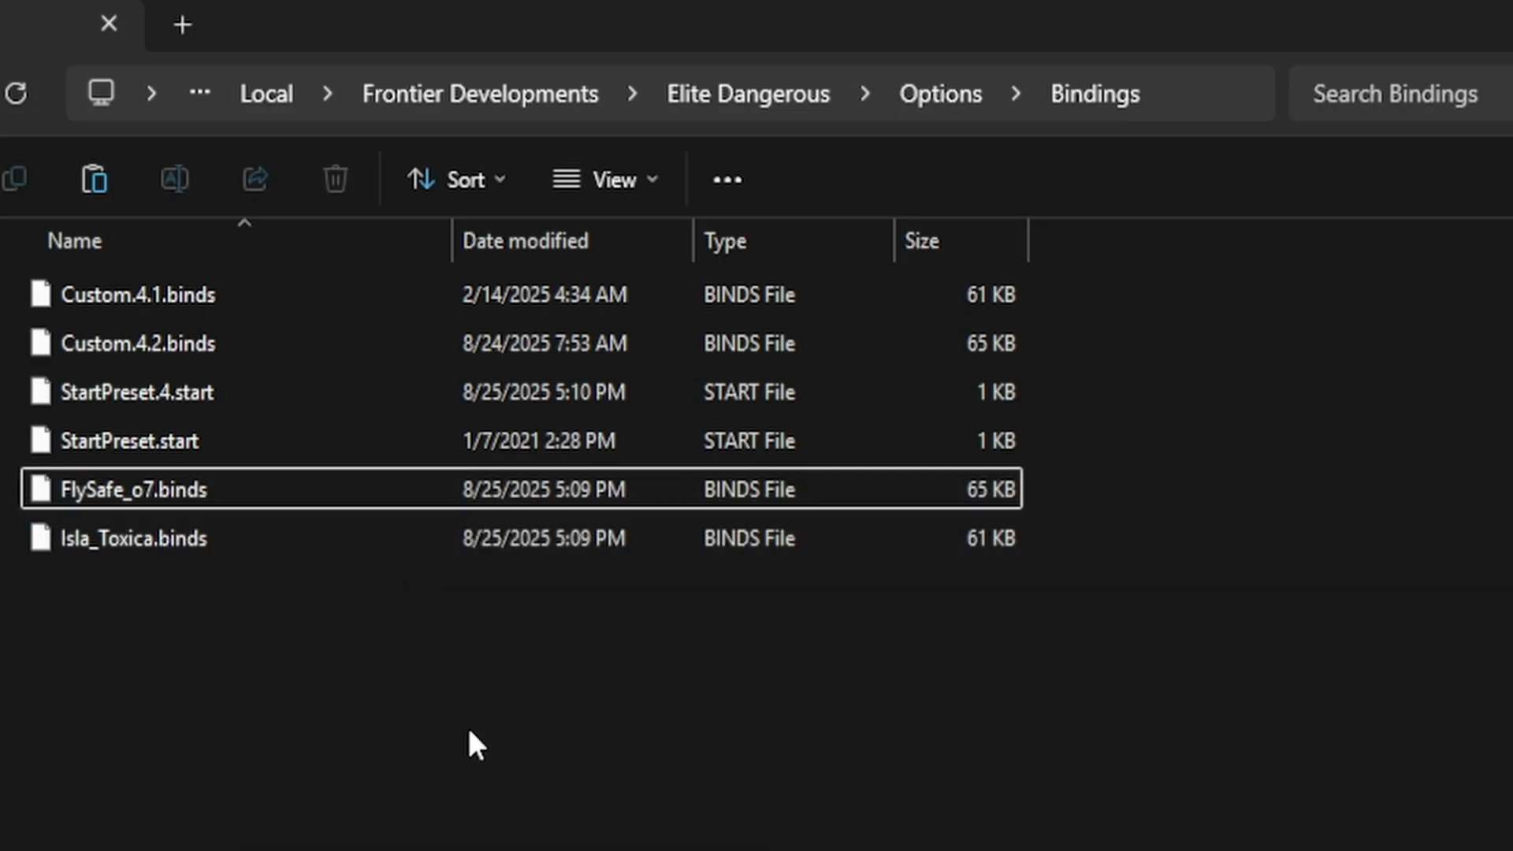
key("alt+Tab")
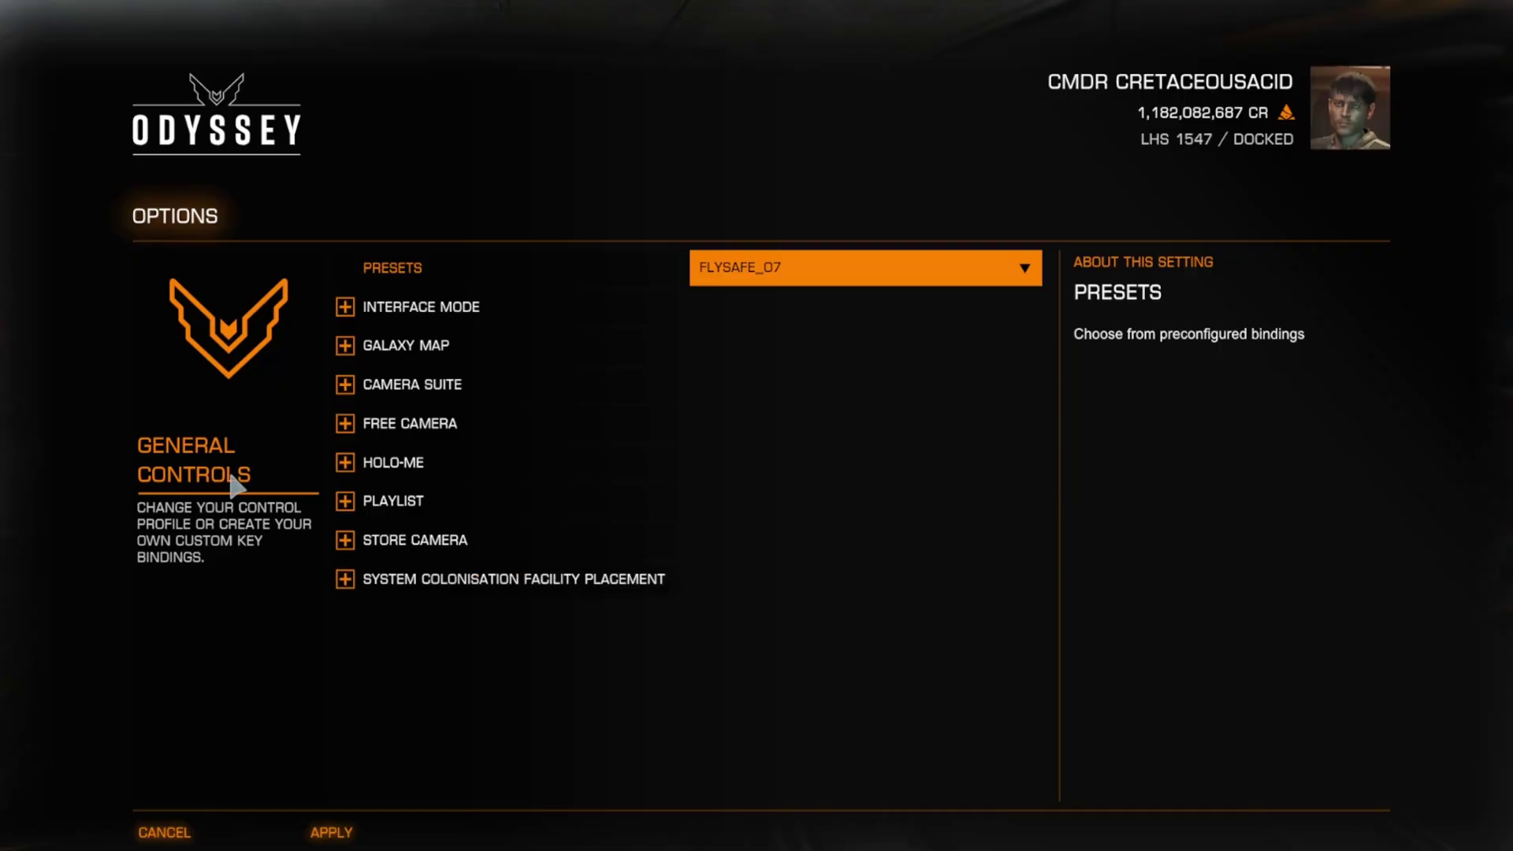
Step: Expand the General Controls Presets list and scroll to FLYSAFE_O7 and ISLA_TOXICA
left_click(940, 282)
scroll(878, 394, "down", 2)
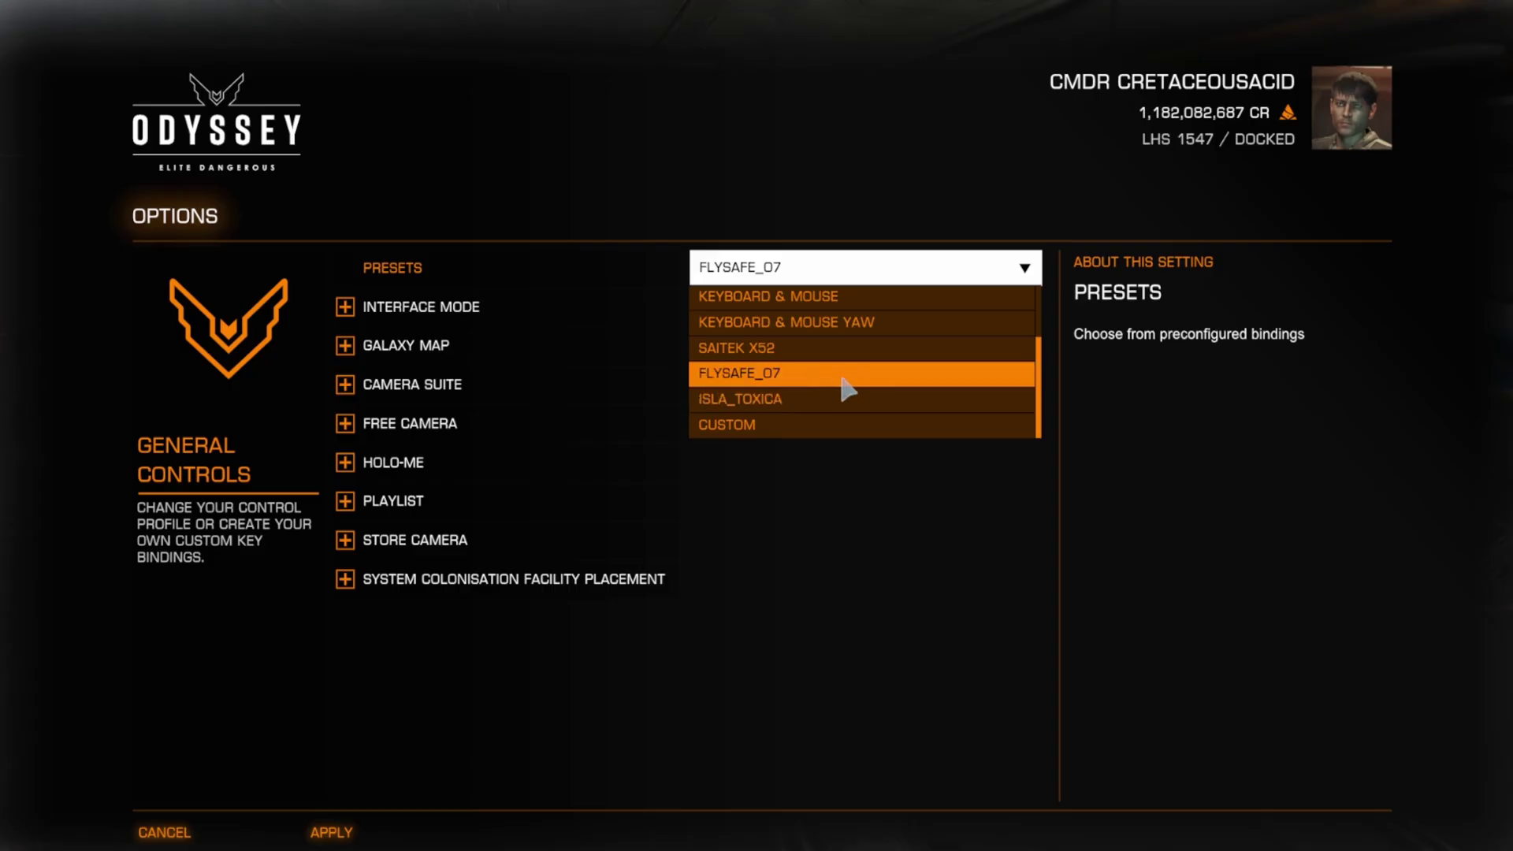